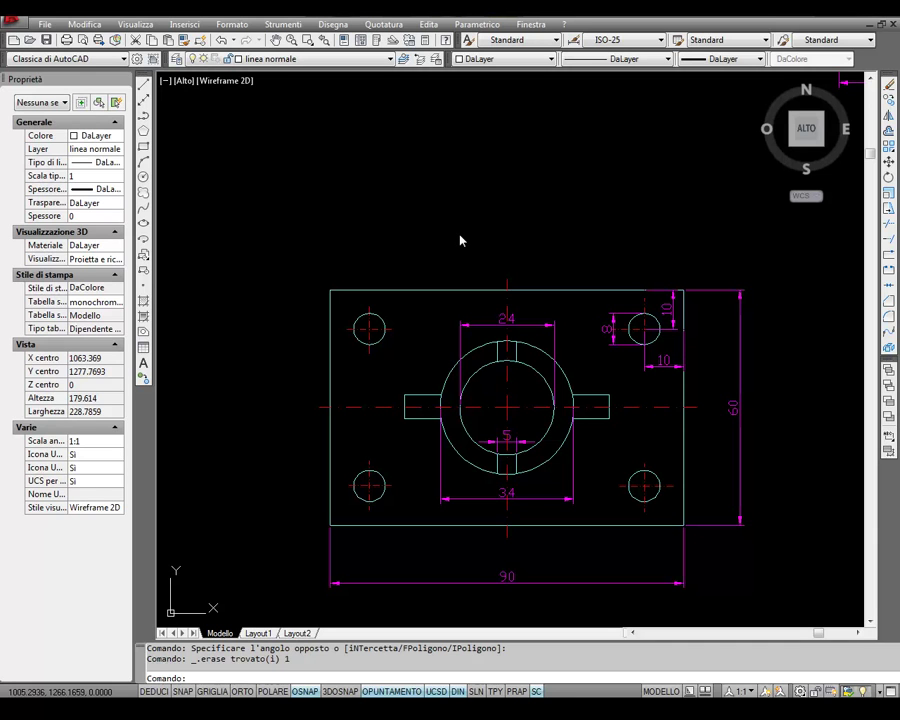
Step: Add a multileader from the plate's top-left corner with the note 'sgrossare con fresa'
{"action": "left_click", "coordinate": [383, 26]}
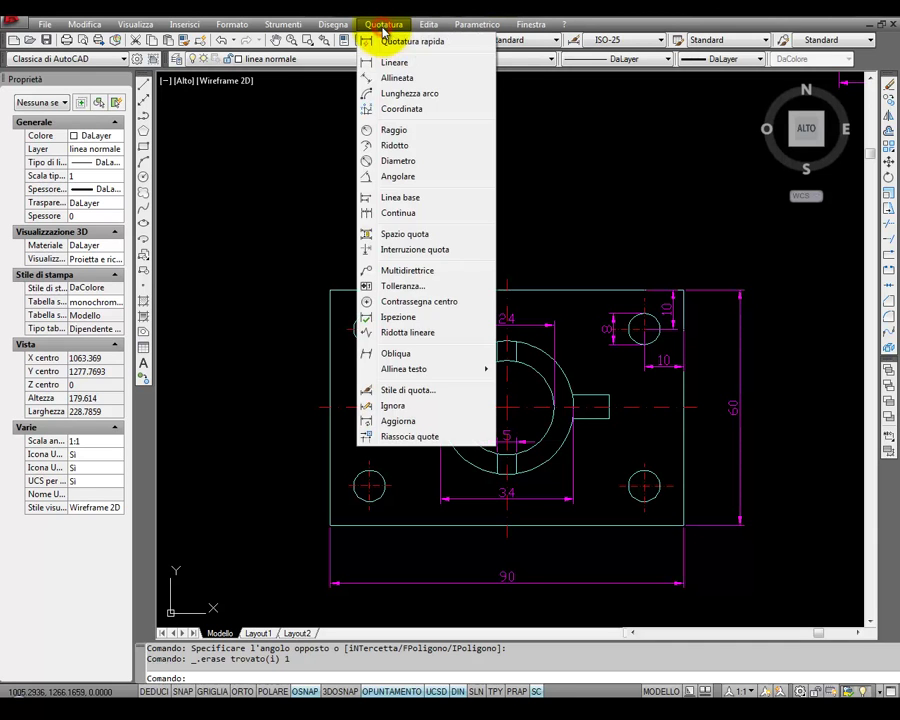
{"action": "left_click", "coordinate": [416, 271]}
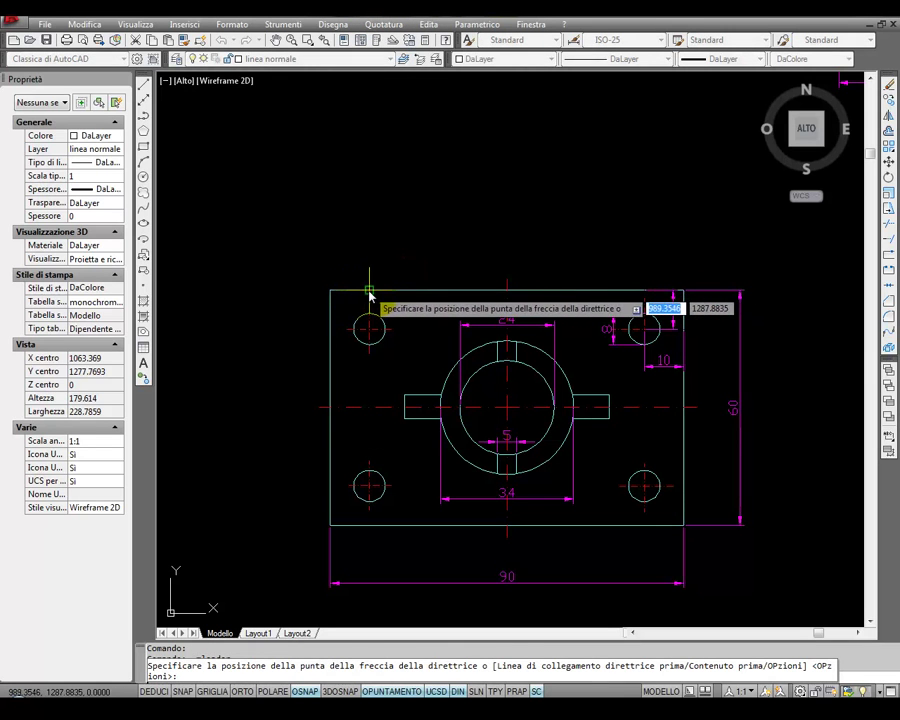
{"action": "left_click", "coordinate": [369, 290]}
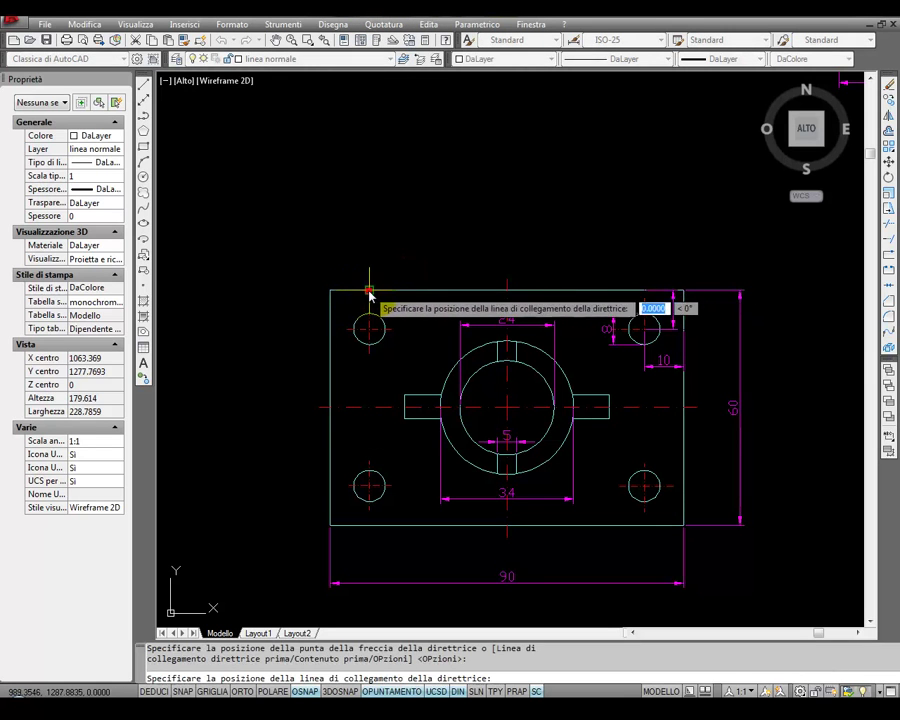
{"action": "left_click", "coordinate": [442, 178]}
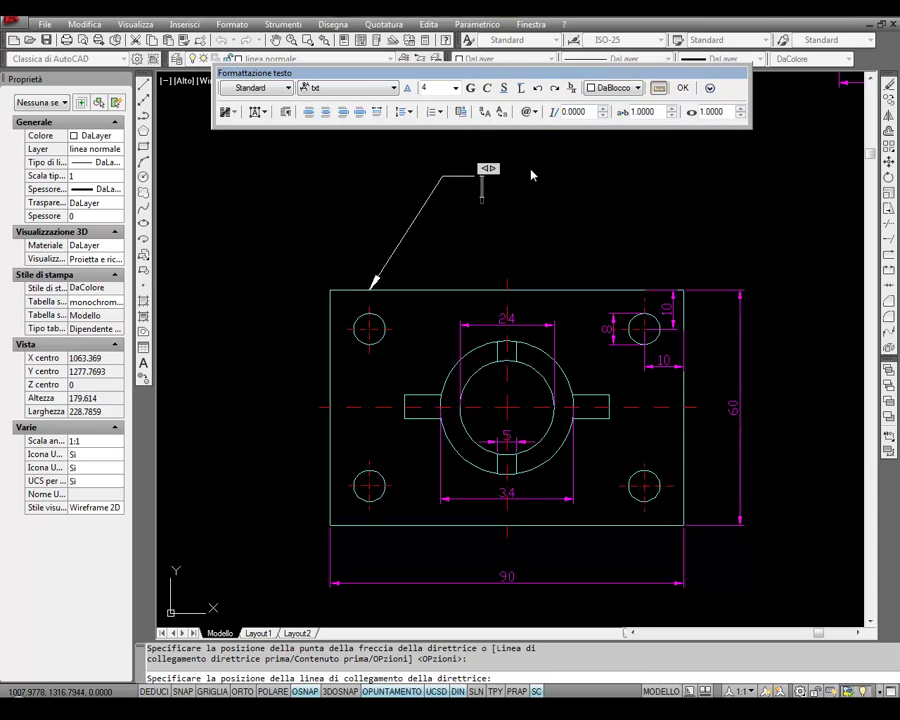
{"action": "type", "text": "sgrossare con fresa"}
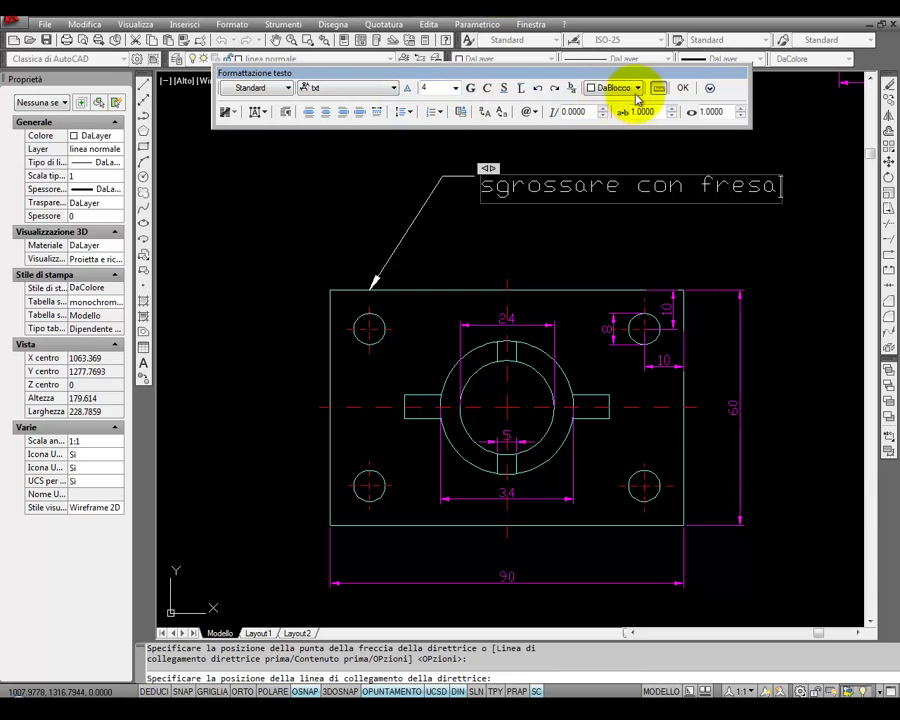
{"action": "left_click", "coordinate": [683, 89]}
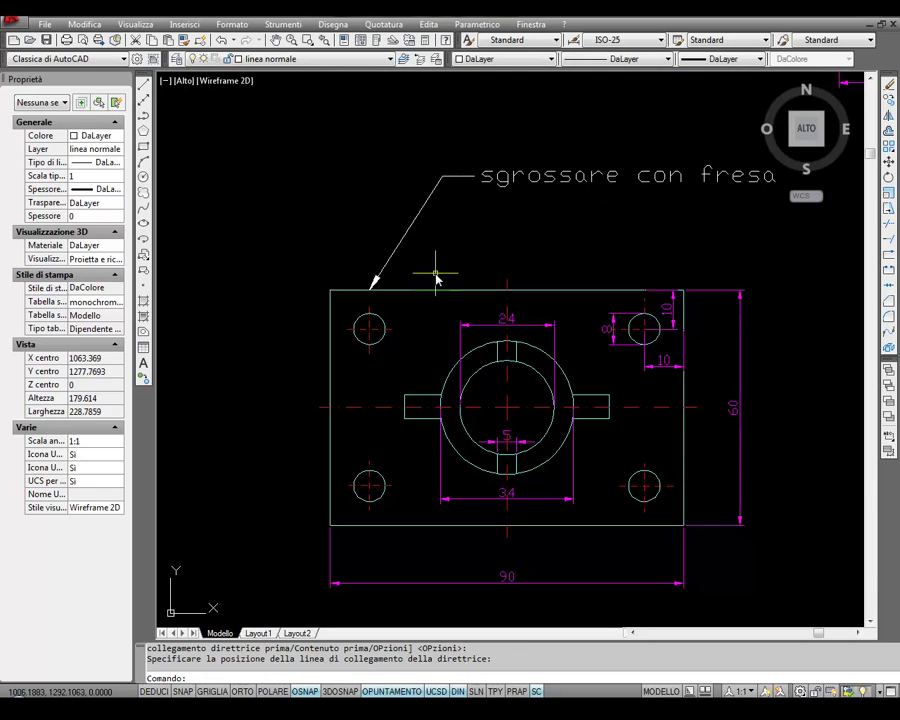
Step: Pan to reveal the side view and select the 'sgrossare con fresa' leader note
{"action": "middle_click_drag", "start_coordinate": [474, 272], "coordinate": [354, 282]}
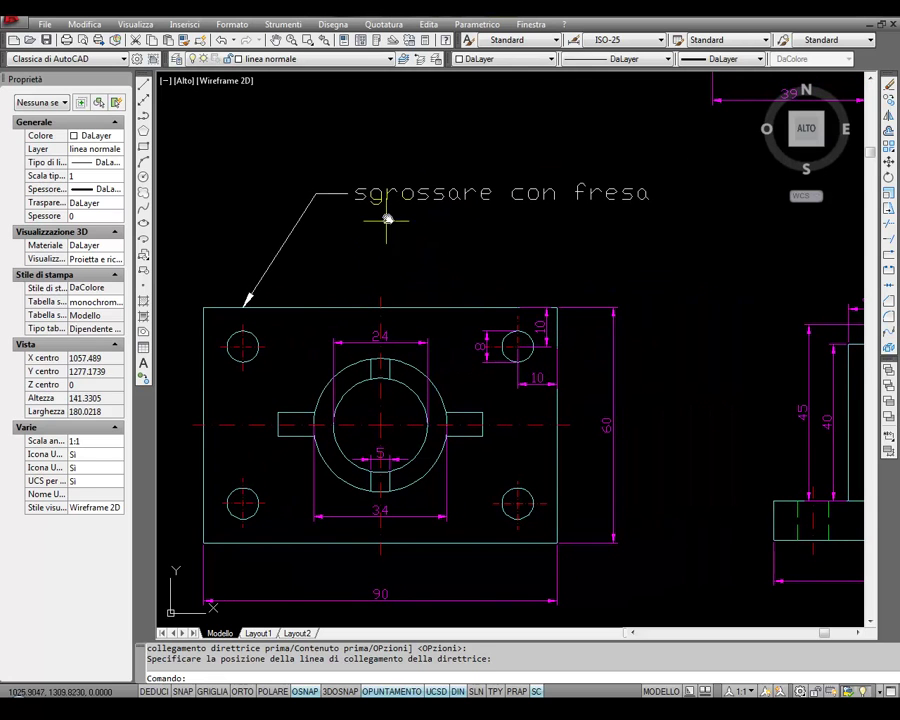
{"action": "left_click", "coordinate": [425, 197]}
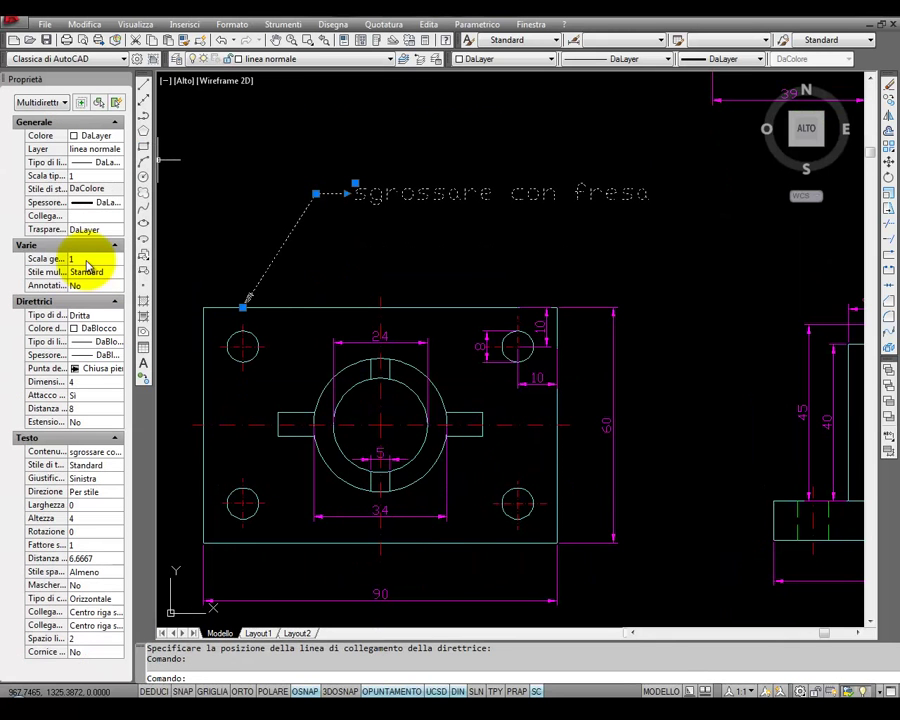
Step: Set the leader's Scala generale (overall scale) to 0.5
{"action": "left_click", "coordinate": [86, 259]}
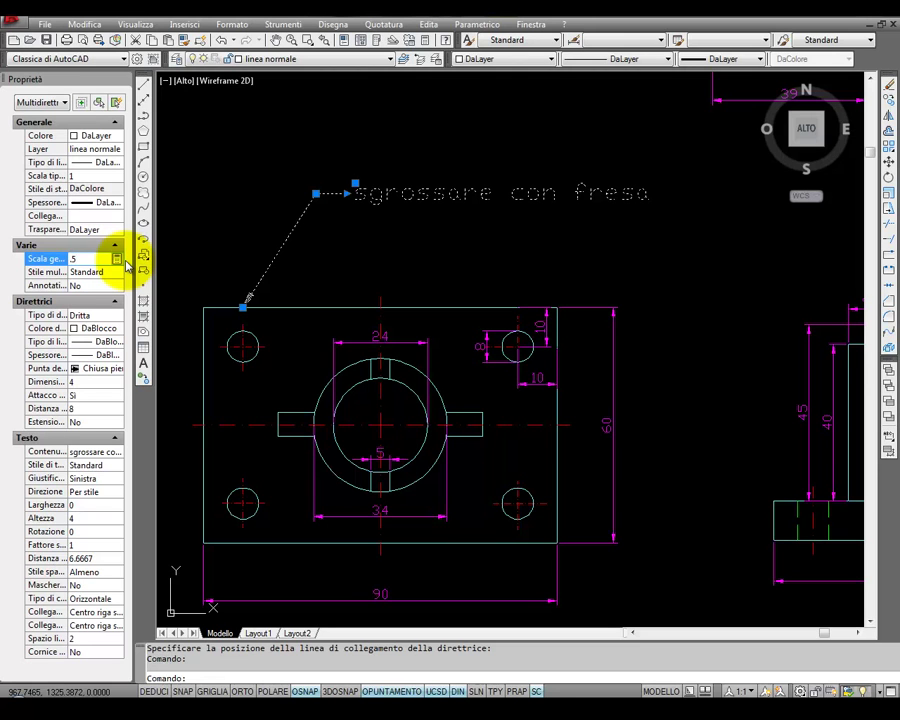
{"action": "key", "text": "Tab"}
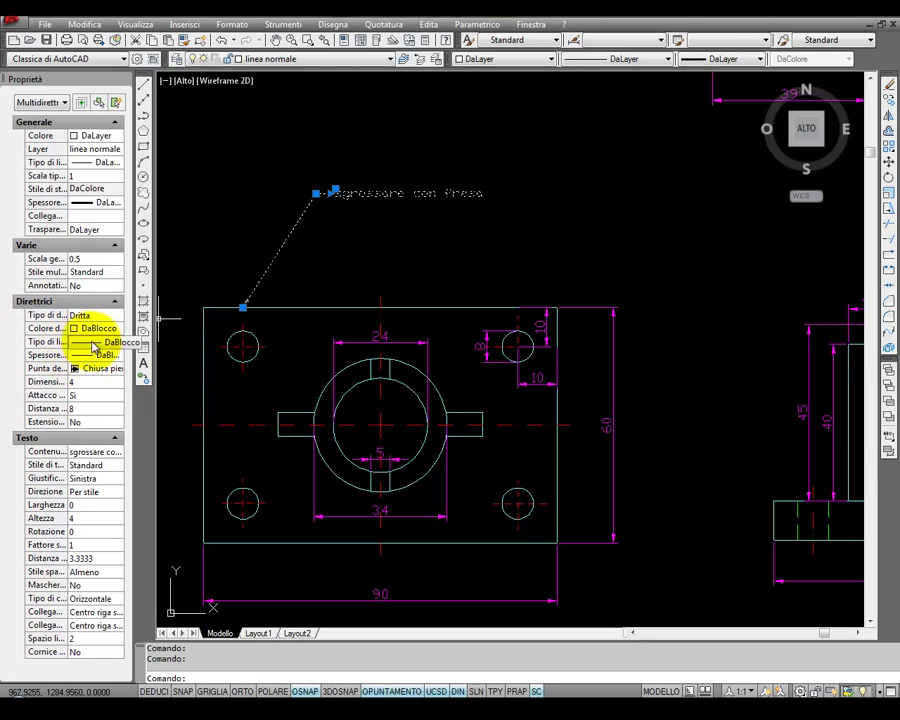
Step: Try a Spline leader line type, then set it back to Dritta (straight)
{"action": "left_click", "coordinate": [100, 316]}
{"action": "left_click", "coordinate": [100, 315]}
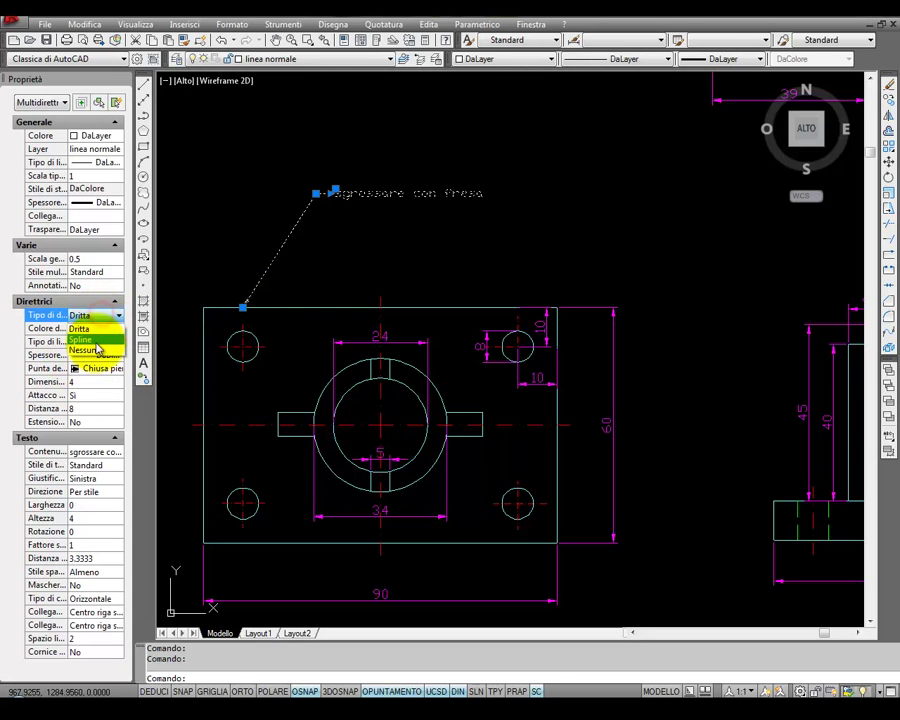
{"action": "left_click", "coordinate": [85, 340]}
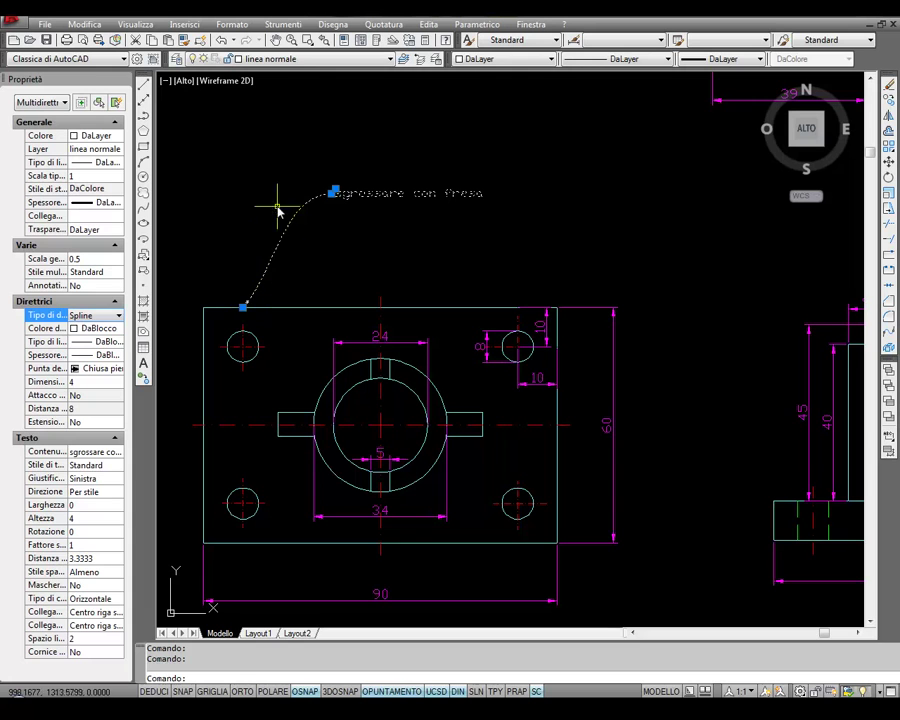
{"action": "left_click", "coordinate": [100, 315]}
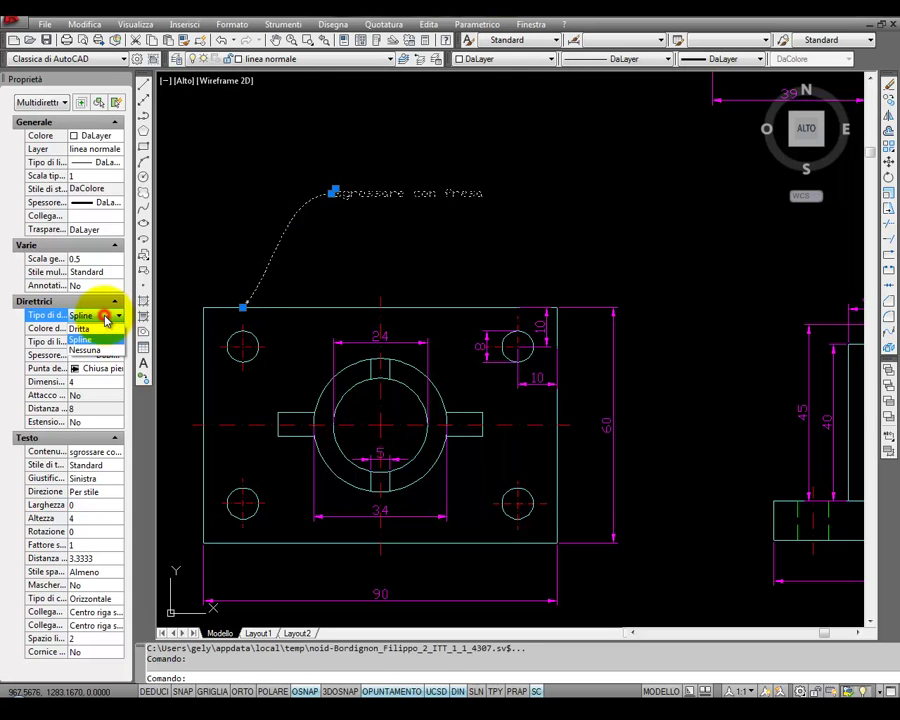
{"action": "left_click", "coordinate": [85, 328]}
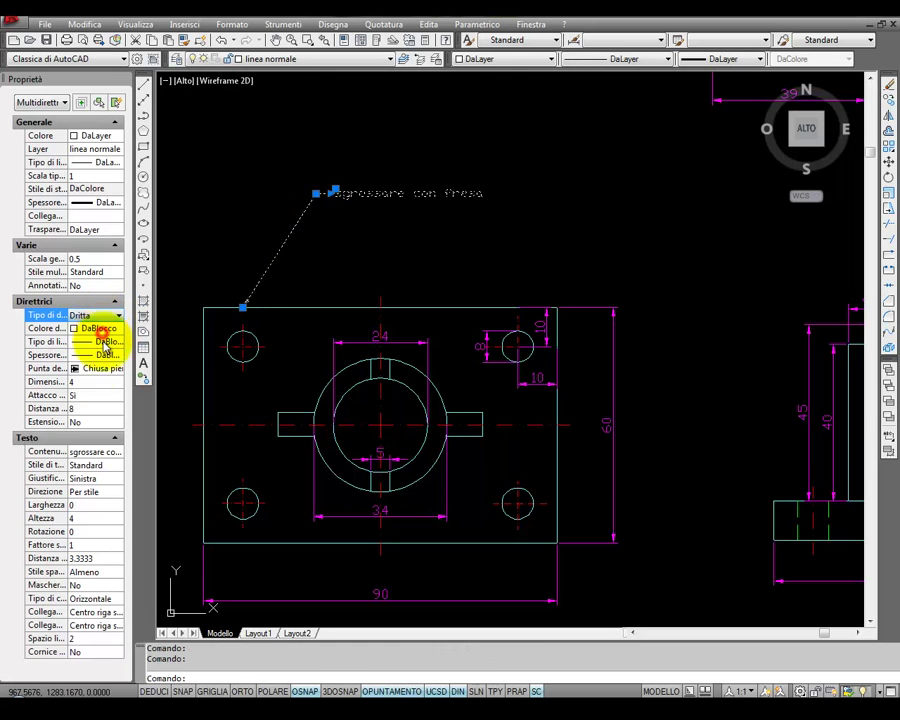
Step: Change the leader's arrowhead to Punto (dot) and recentre the view on the plate
{"action": "left_click", "coordinate": [95, 372]}
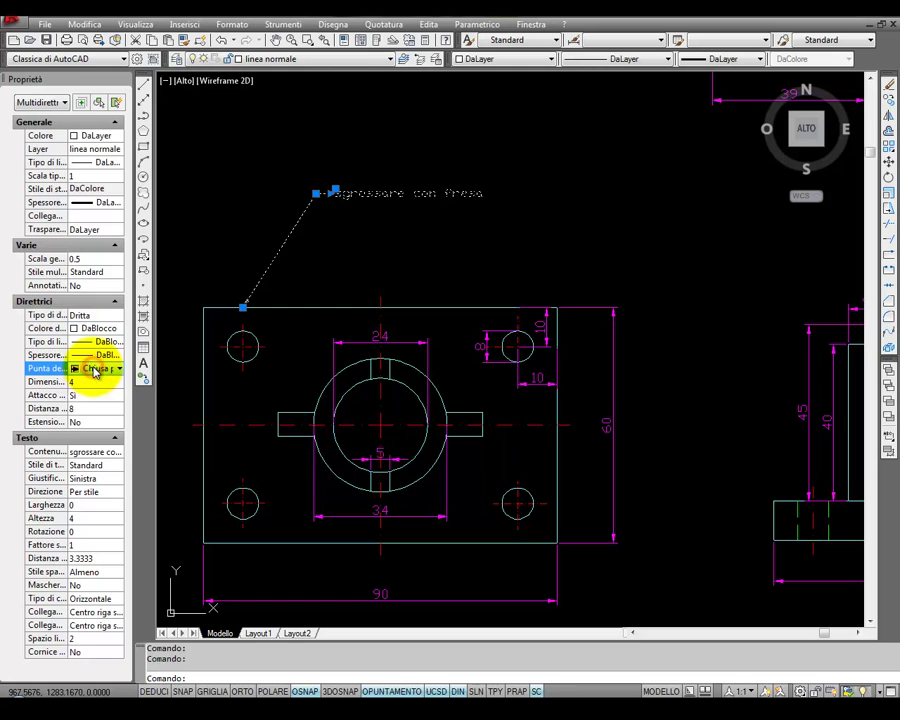
{"action": "left_click", "coordinate": [115, 368]}
{"action": "left_click", "coordinate": [104, 414]}
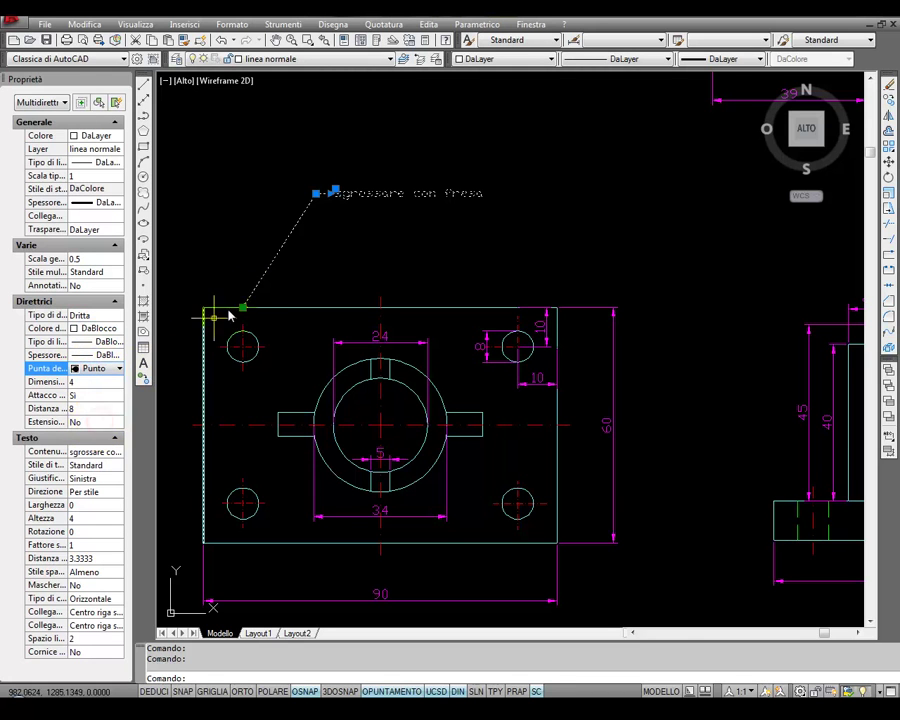
{"action": "scroll", "coordinate": [247, 313], "scroll_direction": "up", "scroll_amount": 4}
{"action": "scroll", "coordinate": [364, 292], "scroll_direction": "down", "scroll_amount": 2}
{"action": "middle_click_drag", "start_coordinate": [362, 291], "coordinate": [320, 388]}
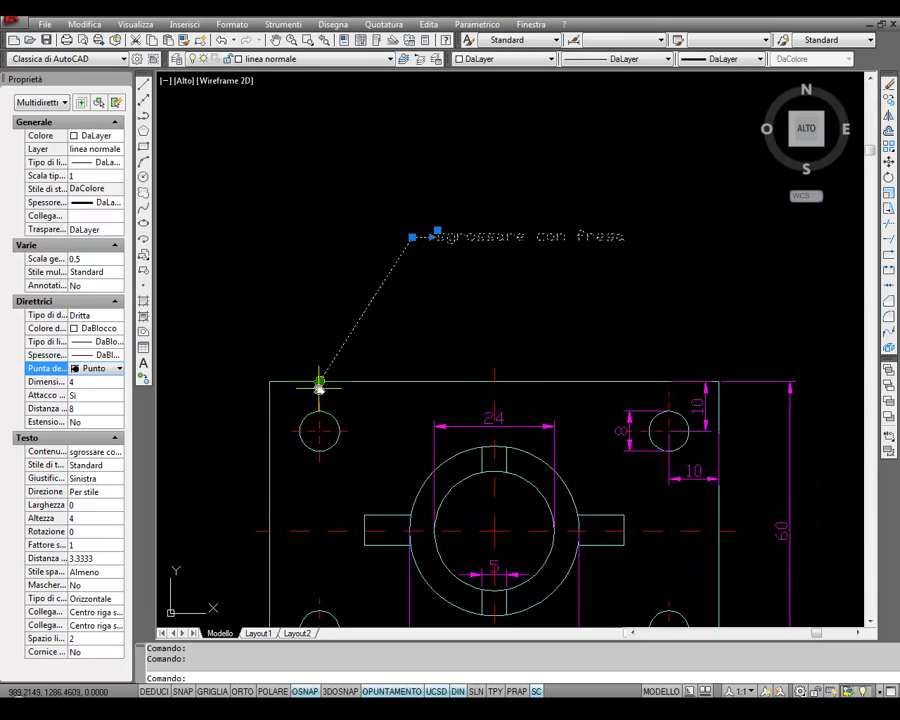
Step: Set Dimensione freccia to 5 and Distanza di approdo to 188
{"action": "left_click", "coordinate": [85, 382]}
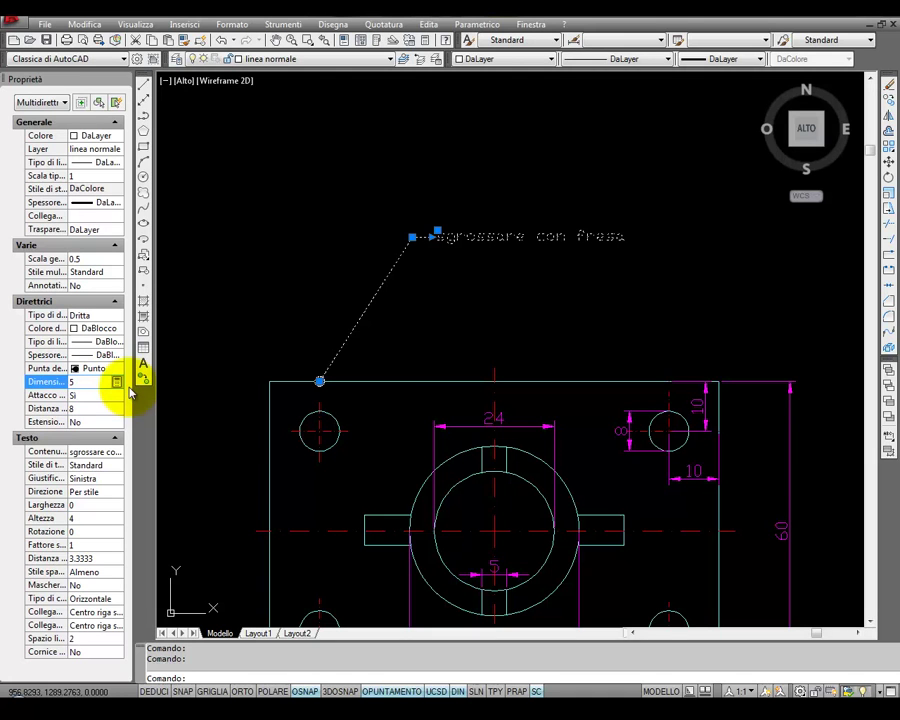
{"action": "type", "text": "5"}
{"action": "left_click", "coordinate": [88, 408]}
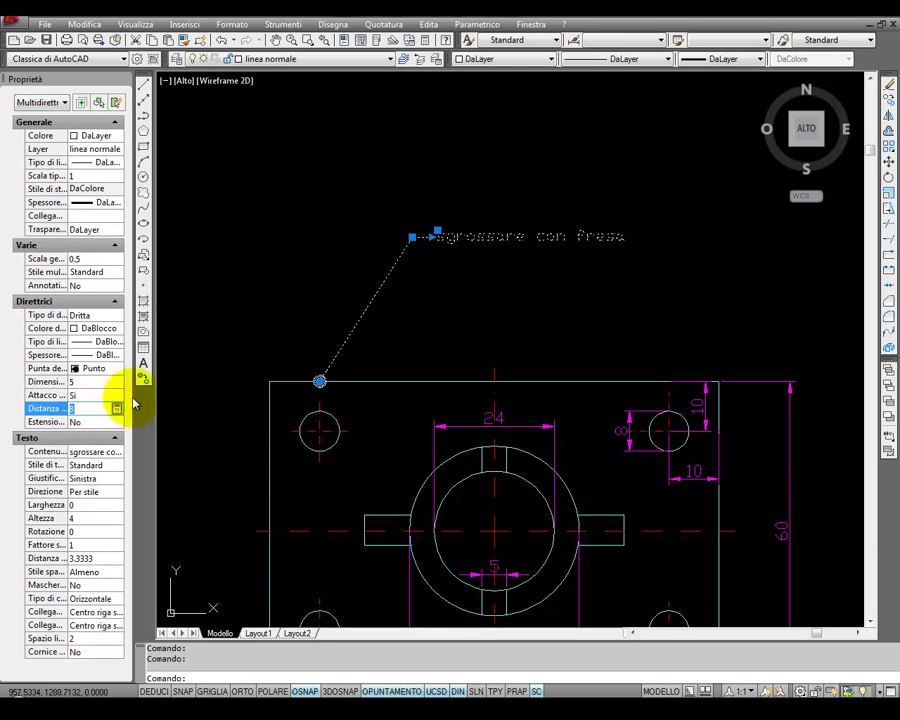
{"action": "left_click", "coordinate": [73, 408]}
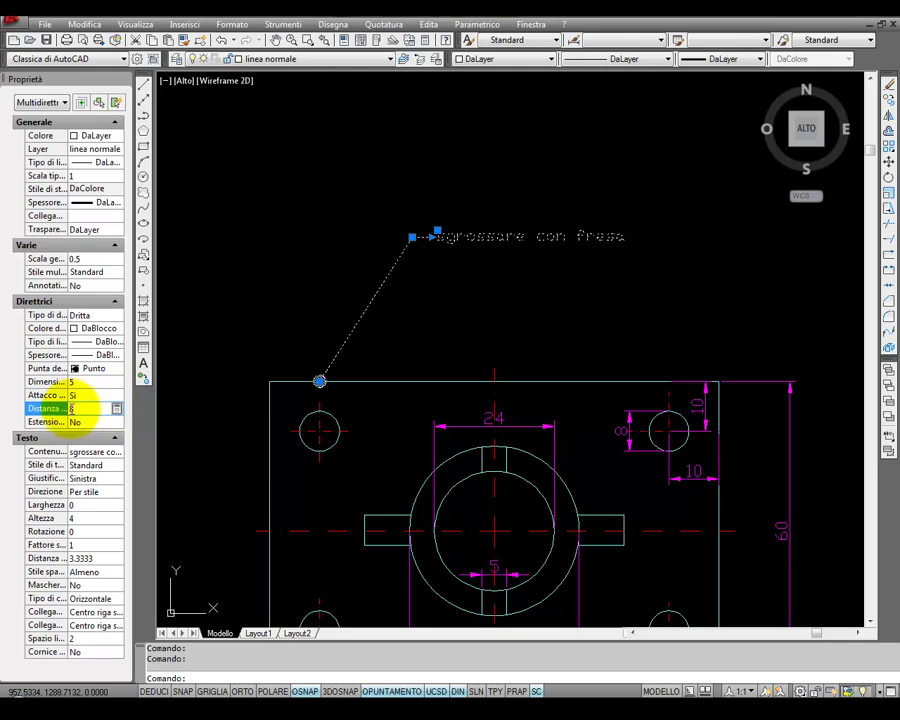
{"action": "type", "text": "1"}
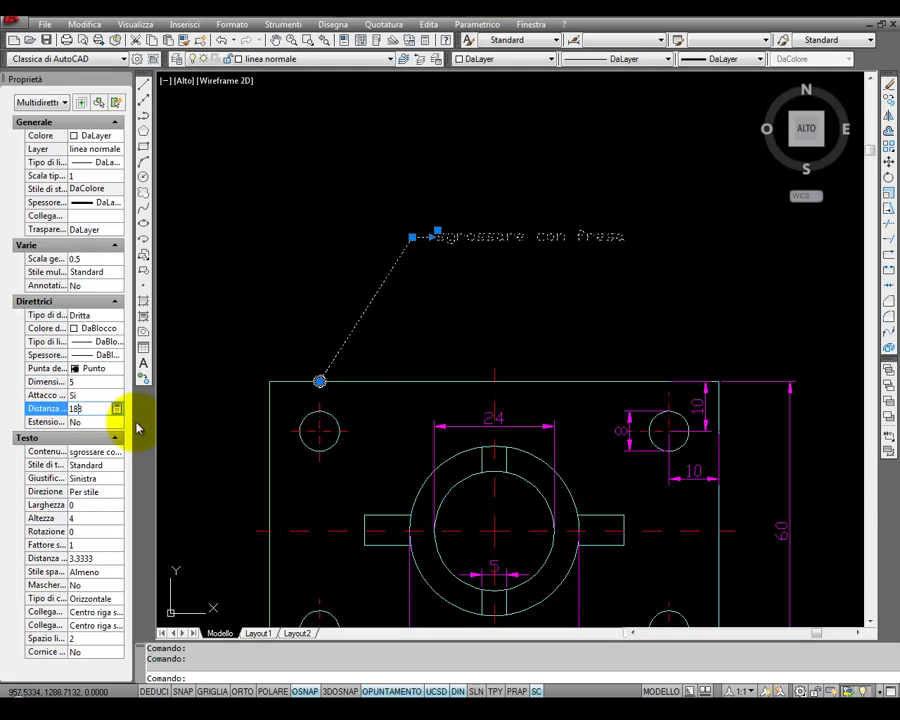
{"action": "key", "text": "Return"}
{"action": "scroll", "coordinate": [552, 271], "scroll_direction": "down", "scroll_amount": 5}
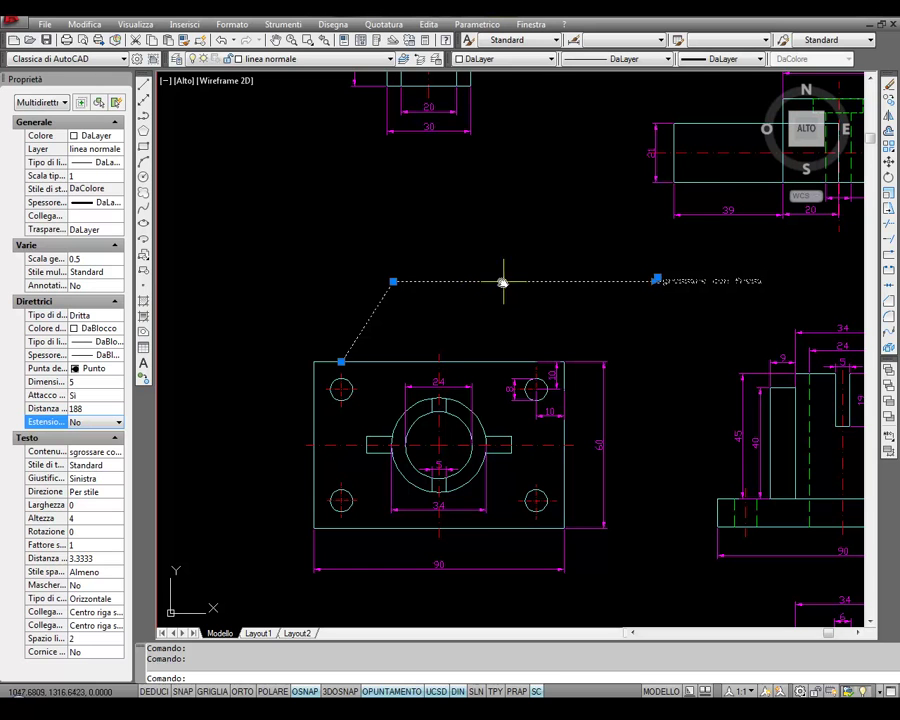
Step: Drag the note's text-end grip left to just past the bend, landing distance 14.7502
{"action": "scroll", "coordinate": [662, 281], "scroll_direction": "up", "scroll_amount": 5}
{"action": "scroll", "coordinate": [665, 290], "scroll_direction": "down", "scroll_amount": 4}
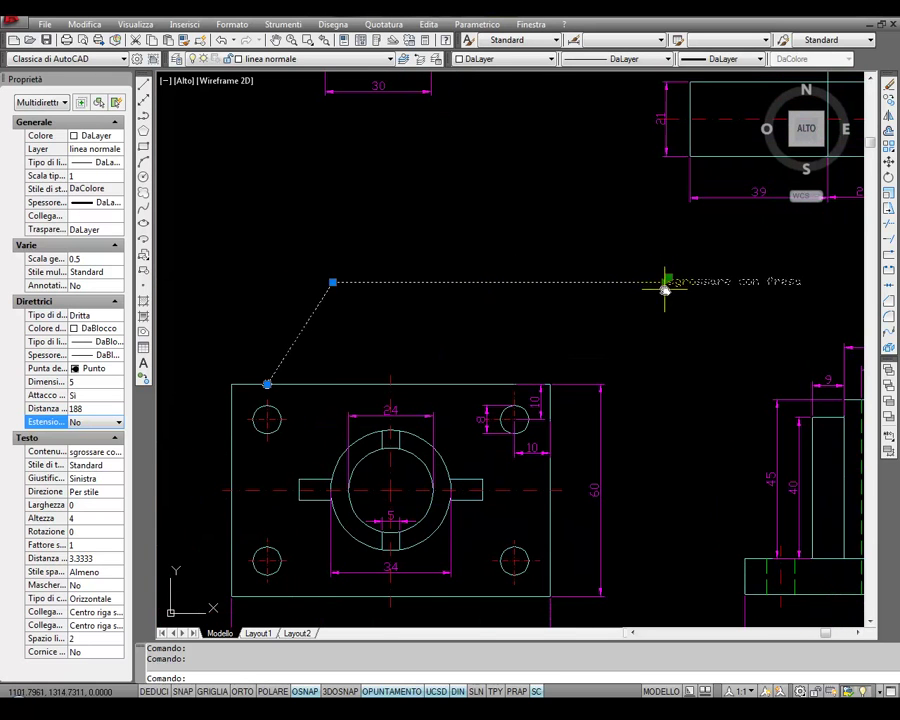
{"action": "left_click", "coordinate": [665, 281]}
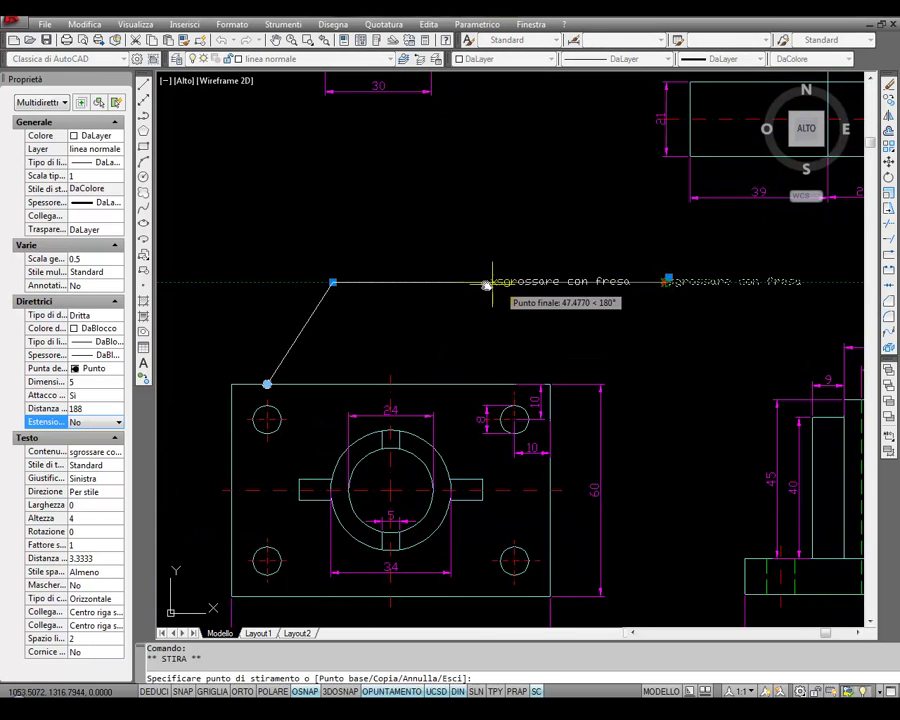
{"action": "left_click", "coordinate": [363, 283]}
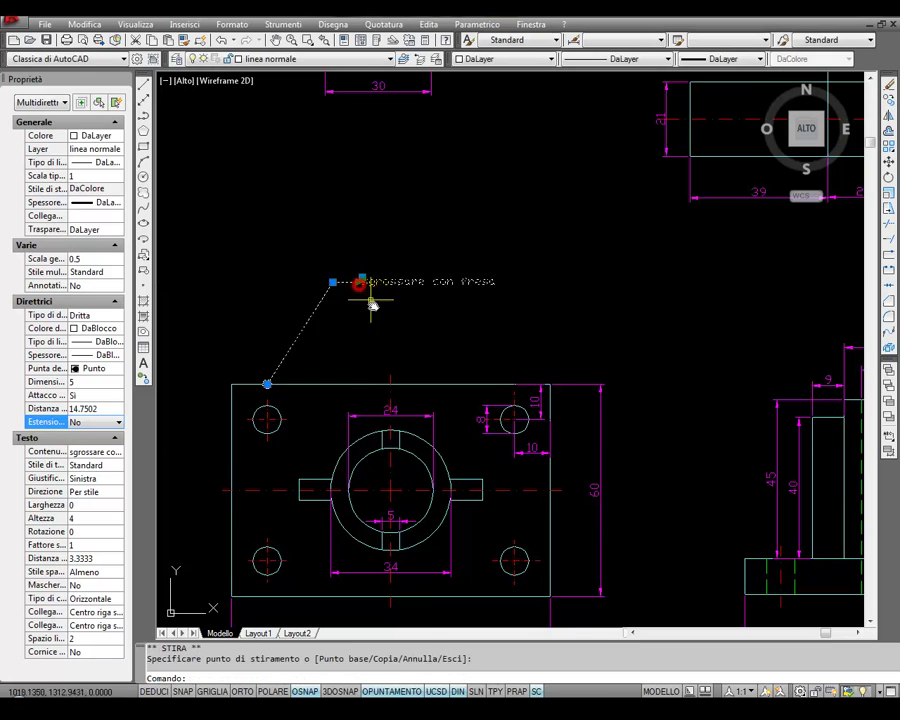
{"action": "scroll", "coordinate": [170, 368], "scroll_direction": "up", "scroll_amount": 2}
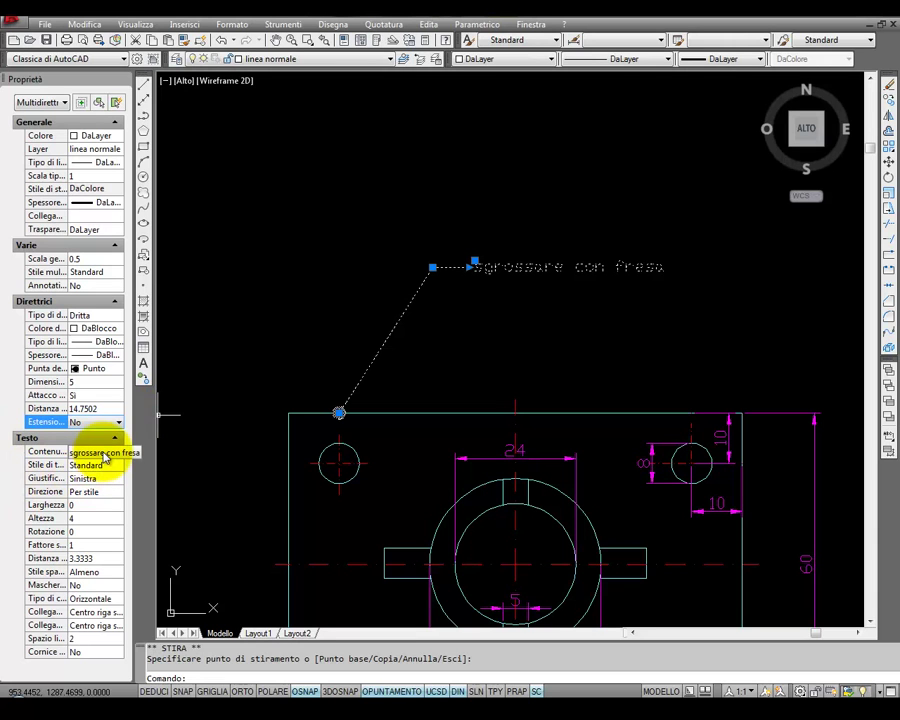
Step: Check the note's text style and set its text height to 5
{"action": "left_click", "coordinate": [100, 465]}
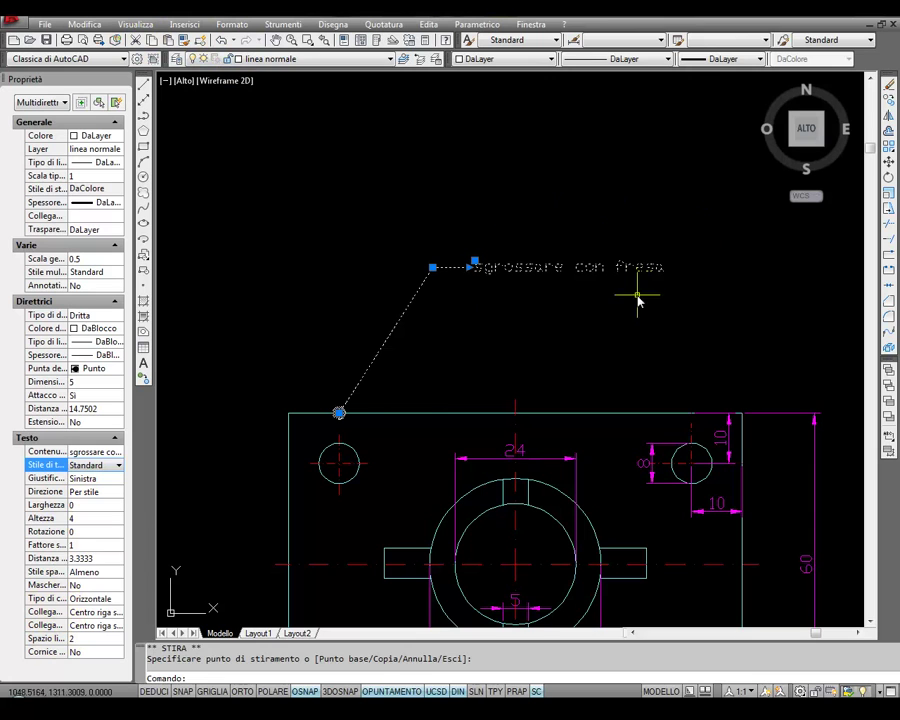
{"action": "left_click", "coordinate": [80, 518]}
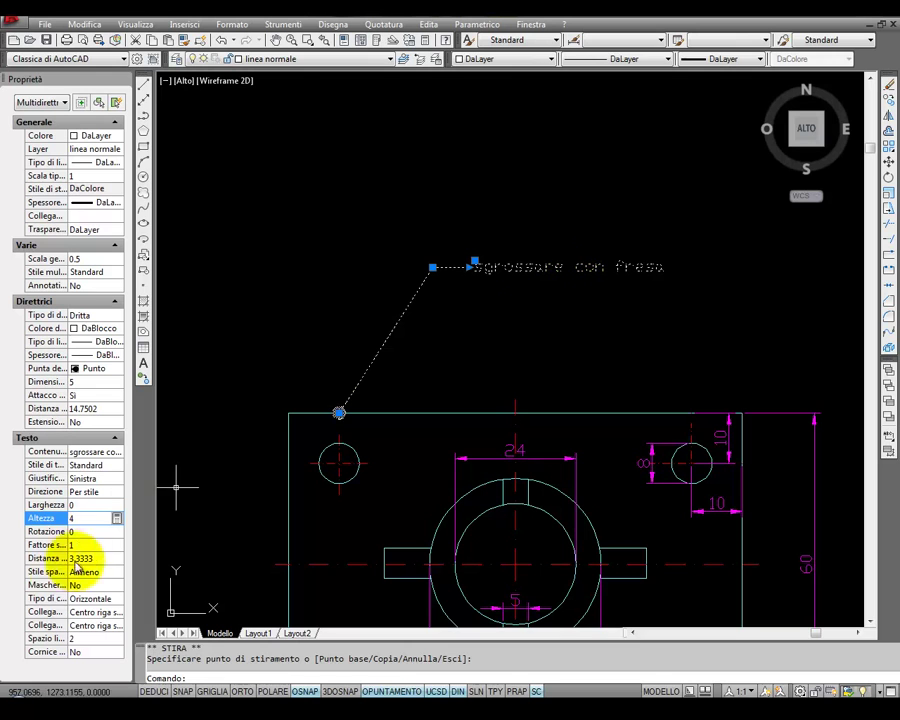
{"action": "left_click", "coordinate": [81, 518]}
{"action": "double_click", "coordinate": [80, 518]}
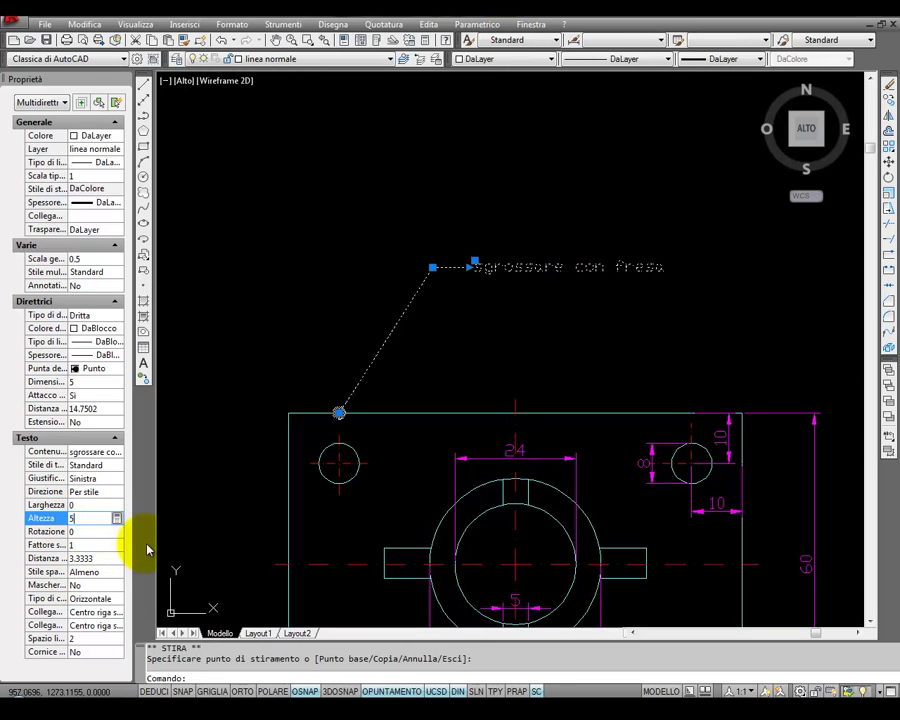
{"action": "key", "text": "Return"}
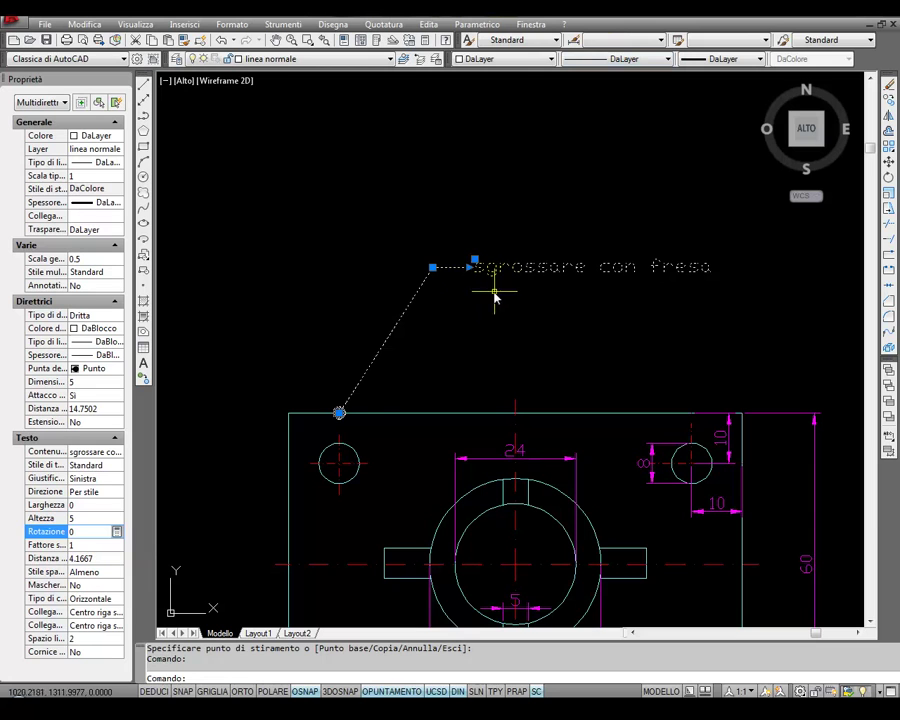
Step: Rotate the note text to 45°, then restore rotation 0
{"action": "left_click", "coordinate": [80, 547]}
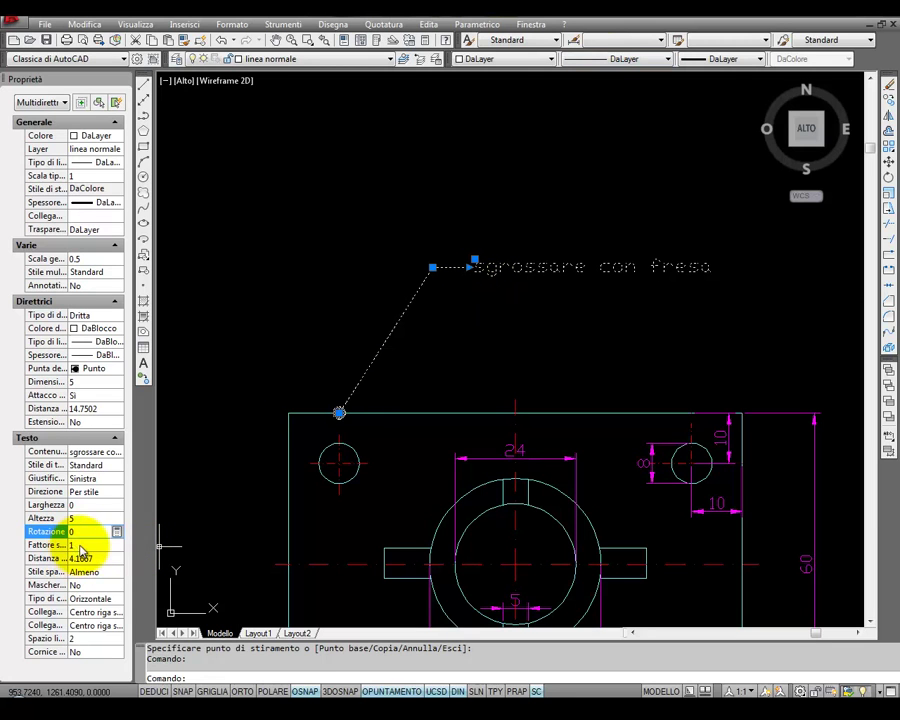
{"action": "left_click", "coordinate": [88, 532]}
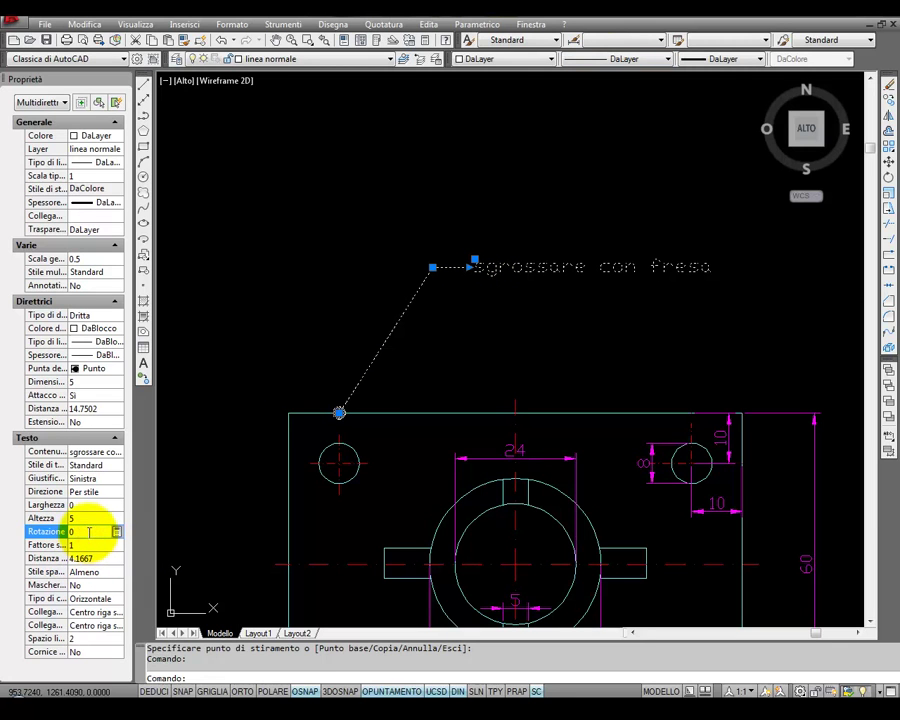
{"action": "type", "text": "45"}
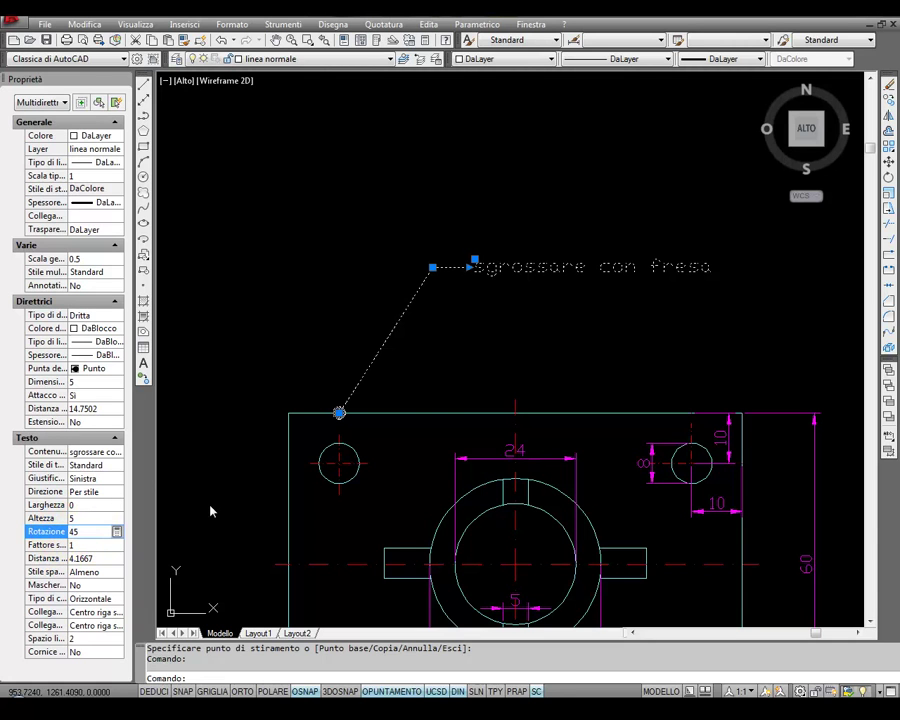
{"action": "key", "text": "Return"}
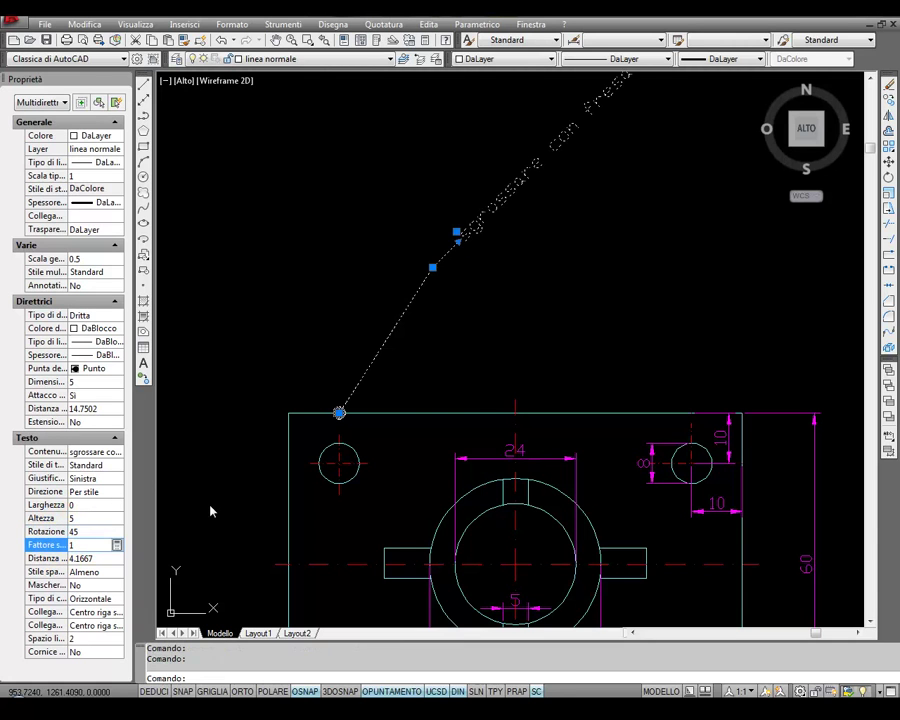
{"action": "scroll", "coordinate": [478, 250], "scroll_direction": "down", "scroll_amount": 2}
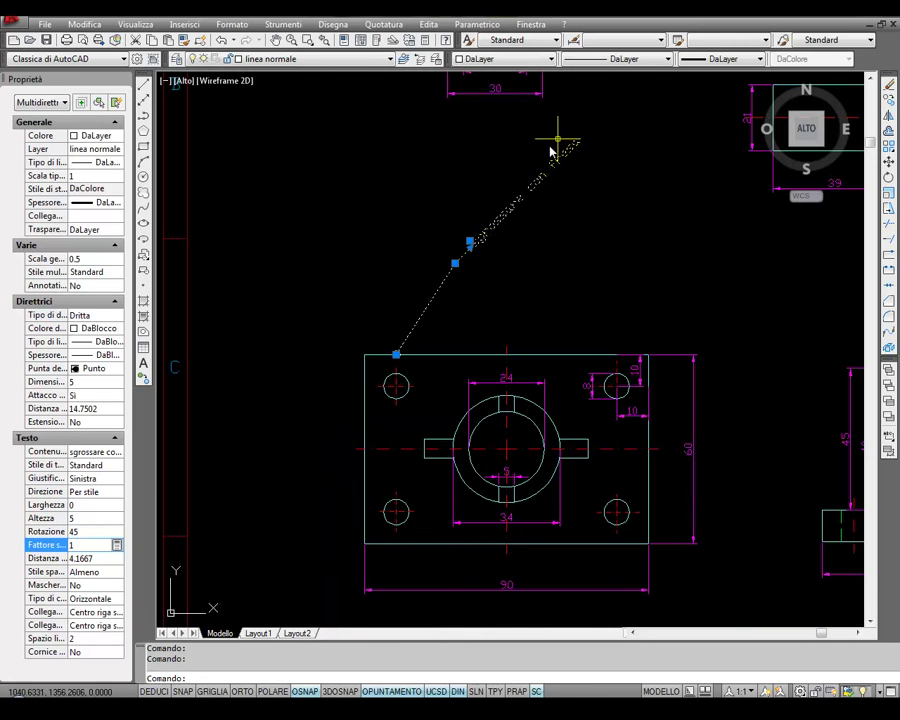
{"action": "left_click", "coordinate": [80, 531]}
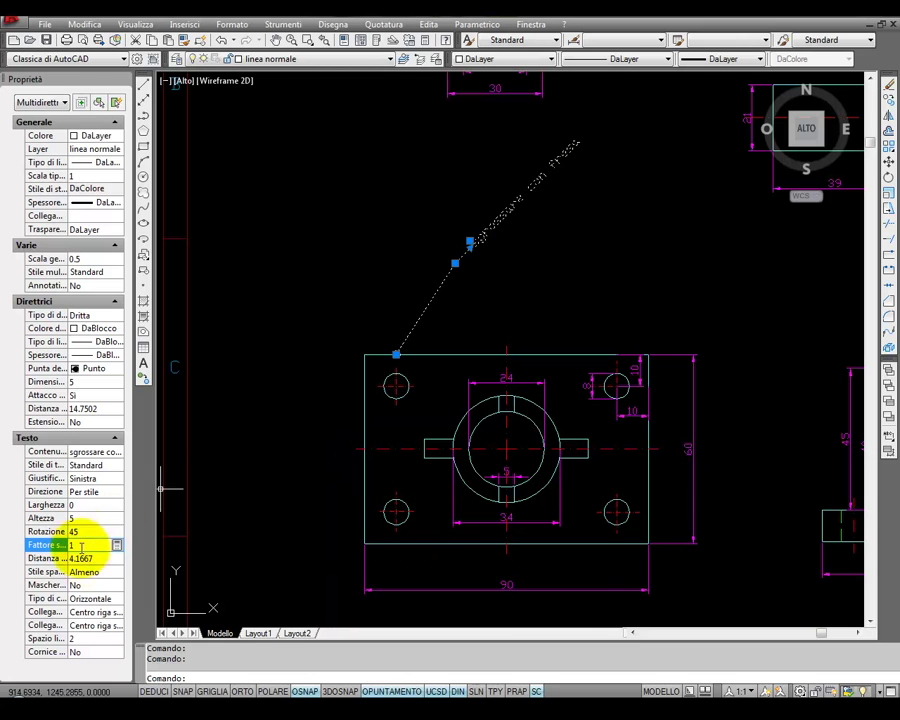
{"action": "type", "text": "0"}
{"action": "key", "text": "Return"}
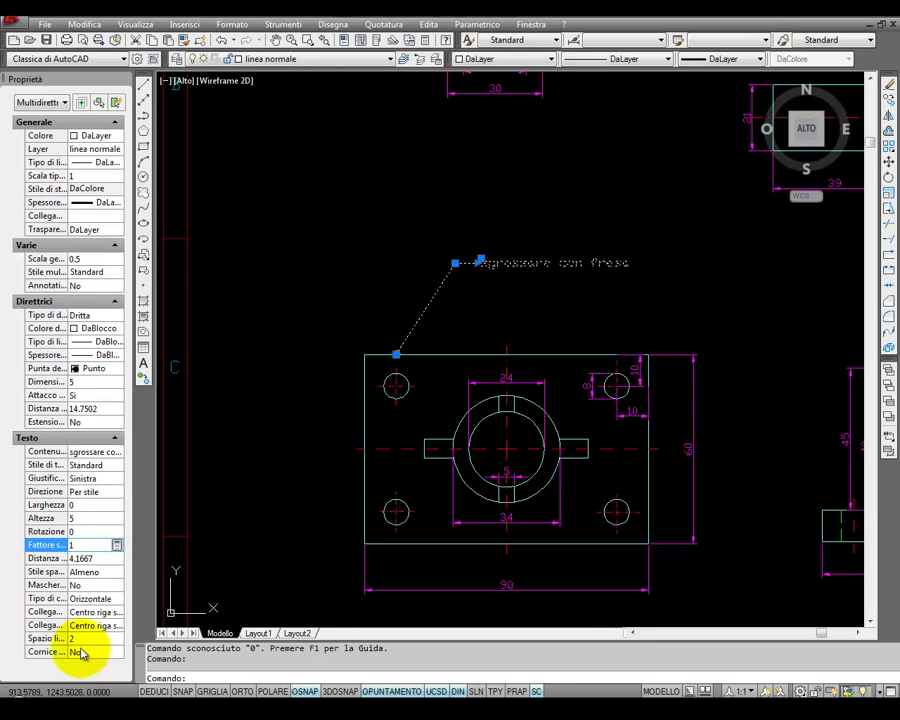
Step: Set the note's Spazio linee to 10, then restore it to 2
{"action": "left_click", "coordinate": [44, 638]}
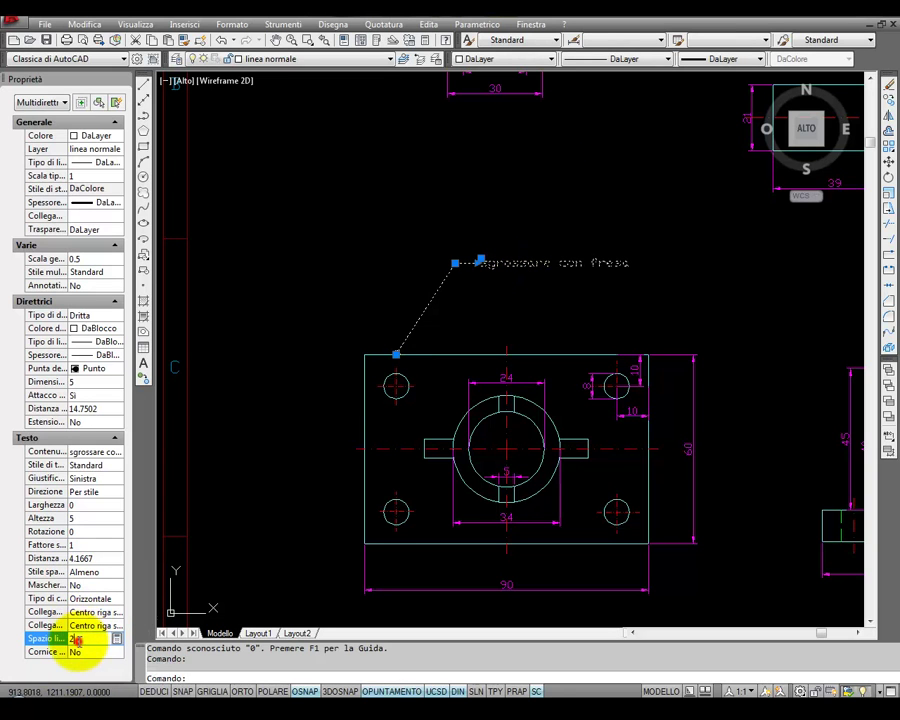
{"action": "left_click", "coordinate": [74, 638]}
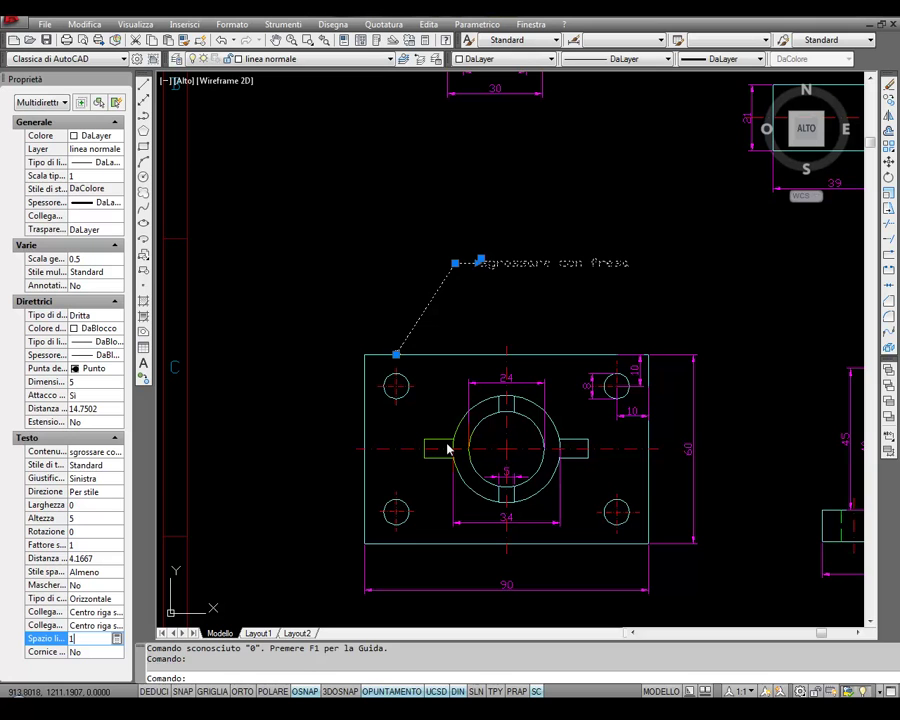
{"action": "type", "text": "10"}
{"action": "key", "text": "Tab"}
{"action": "scroll", "coordinate": [455, 262], "scroll_direction": "up", "scroll_amount": 2}
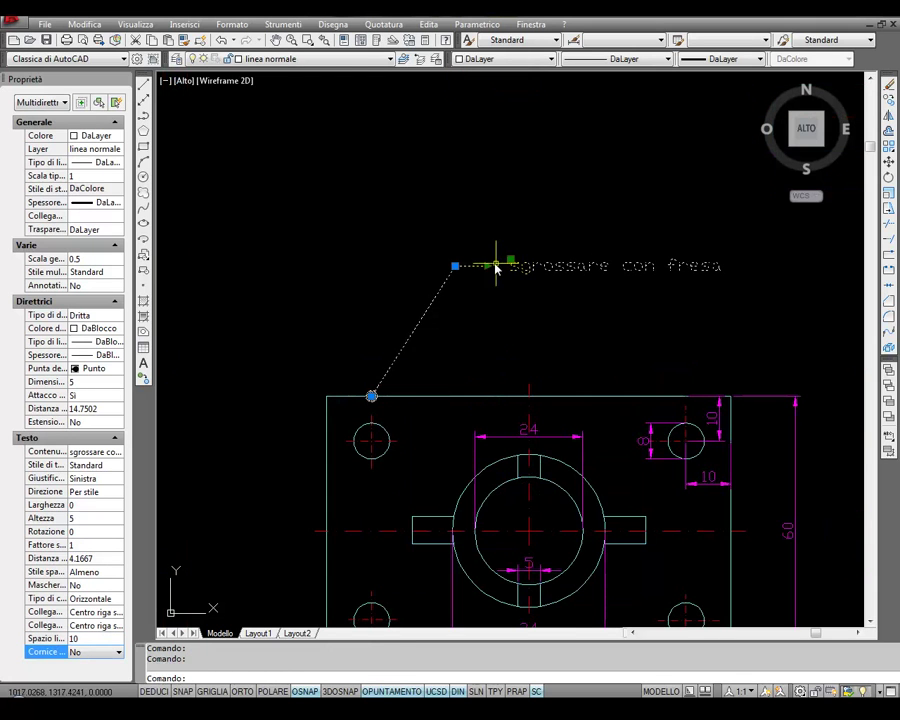
{"action": "type", "text": "2"}
{"action": "key", "text": "Return"}
{"action": "left_click", "coordinate": [97, 612]}
Step: Set the left attachment to Fine riga superiore, then Sottolinea riga, and deselect
{"action": "left_click", "coordinate": [80, 613]}
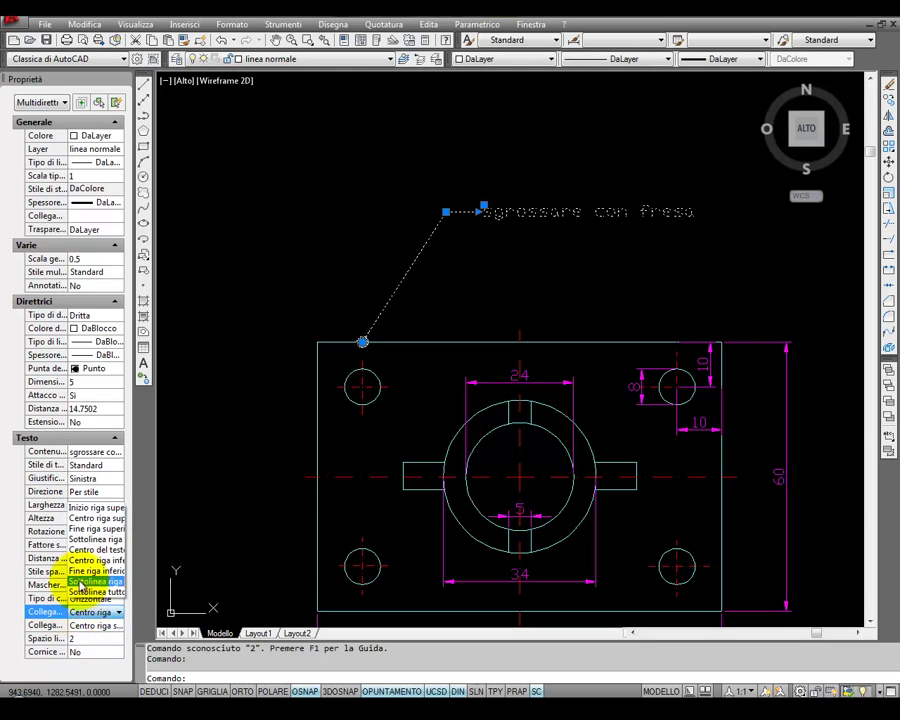
{"action": "left_click", "coordinate": [95, 530]}
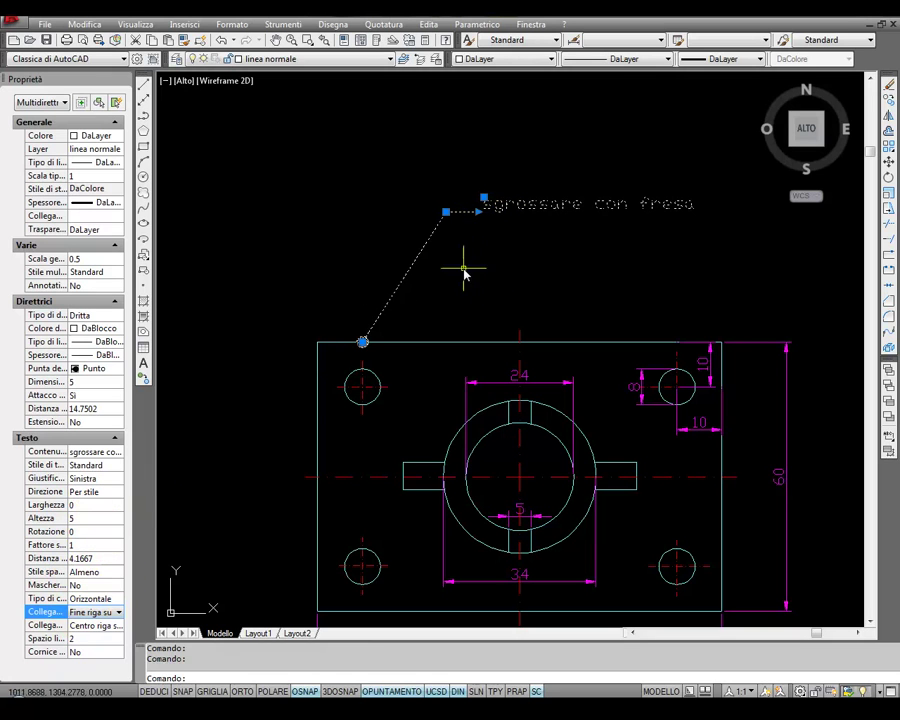
{"action": "left_click", "coordinate": [100, 612]}
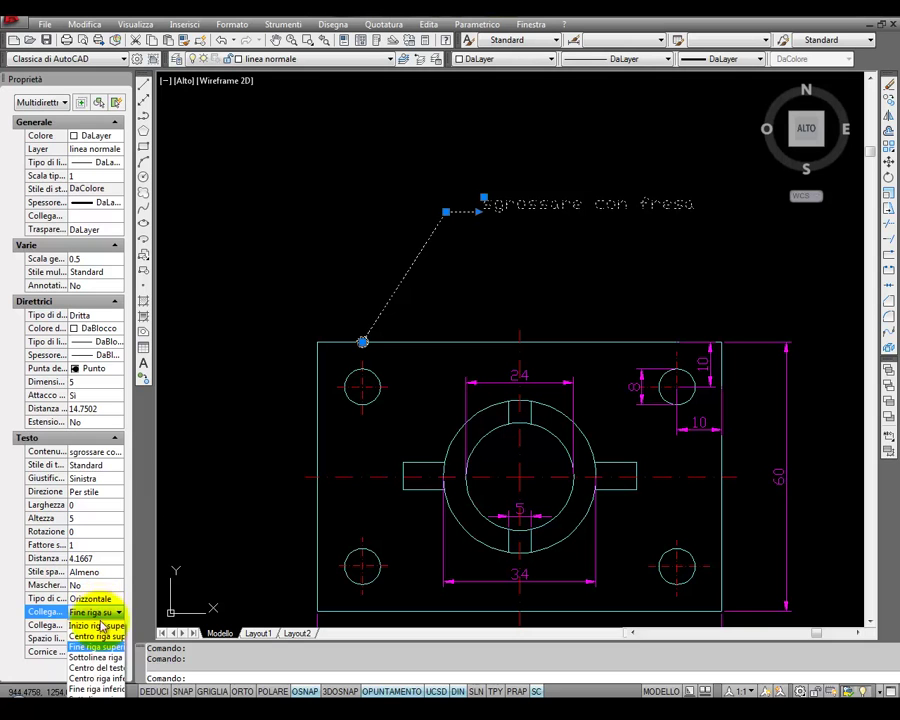
{"action": "left_click", "coordinate": [100, 686]}
{"action": "key", "text": "Escape"}
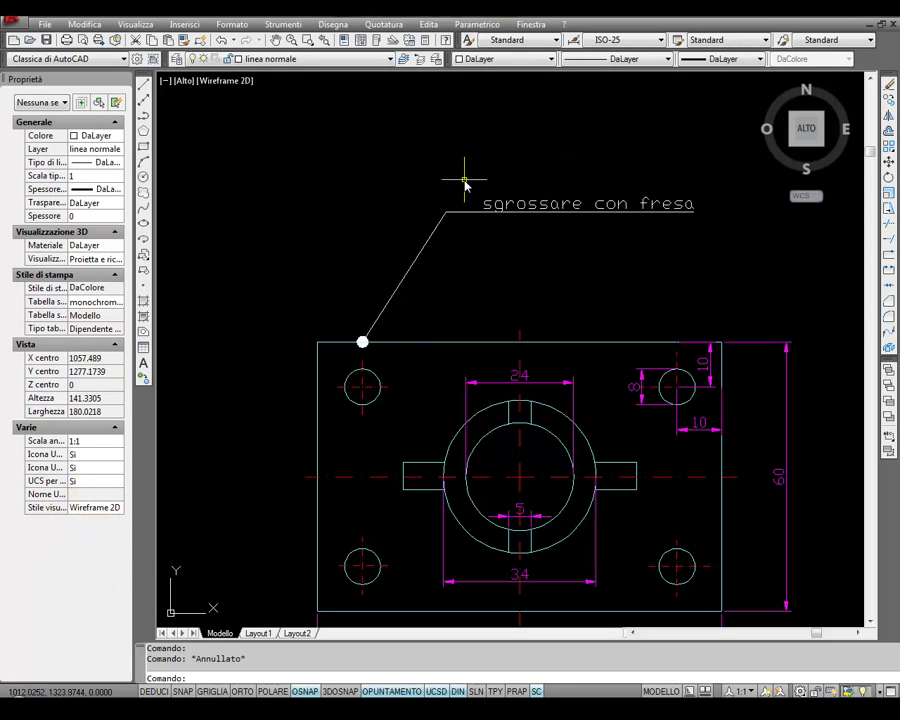
Step: Review the leader's right attachment, then zoom and pan to show the part and neighbouring views
{"action": "left_click", "coordinate": [488, 204]}
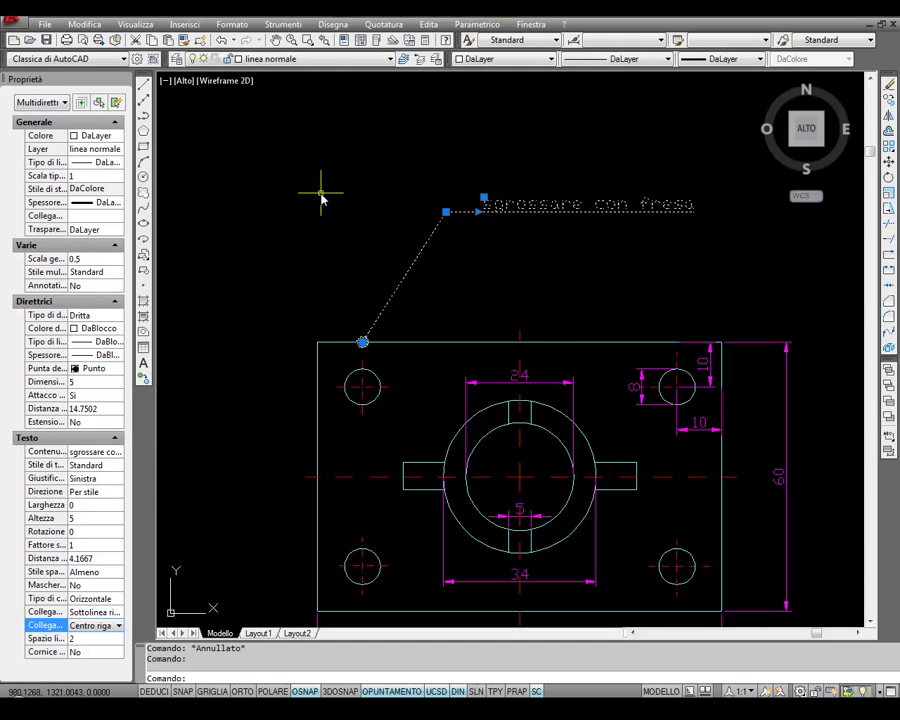
{"action": "scroll", "coordinate": [320, 197], "scroll_direction": "down", "scroll_amount": 2}
{"action": "key", "text": "Escape"}
{"action": "middle_click_drag", "start_coordinate": [420, 214], "coordinate": [356, 228]}
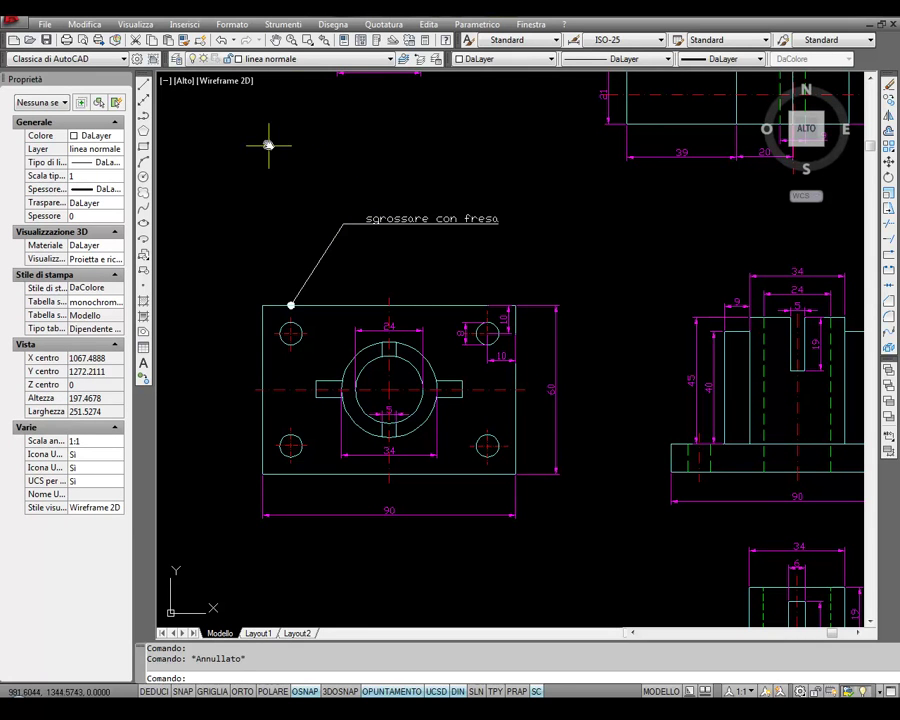
{"action": "left_click", "coordinate": [232, 24]}
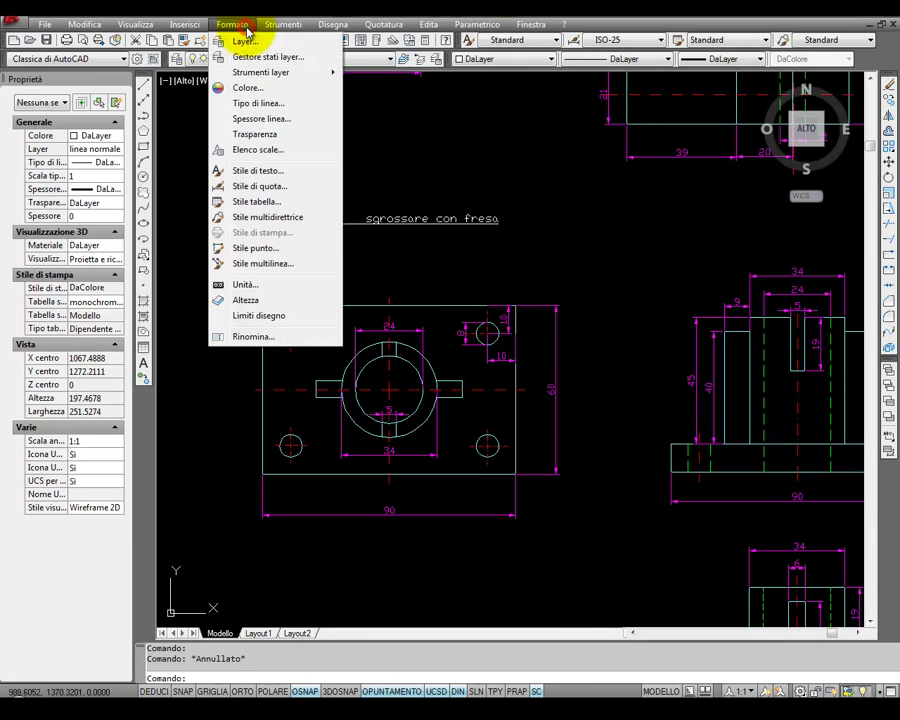
Step: Create a multileader style named 'personale' from Standard via Stile multidirettrice
{"action": "left_click", "coordinate": [268, 219]}
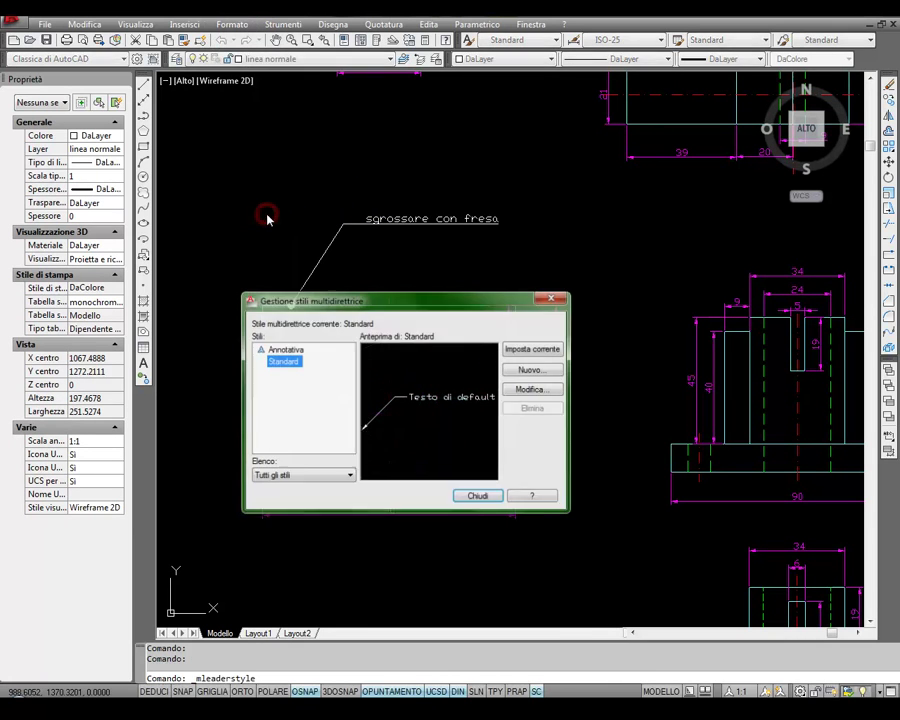
{"action": "left_click", "coordinate": [532, 370]}
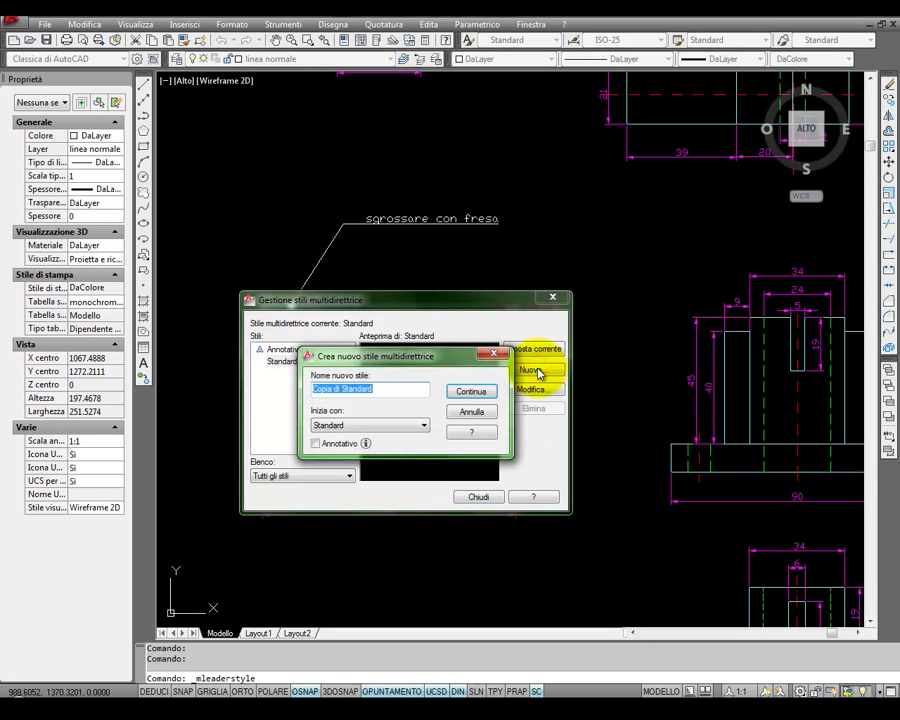
{"action": "type", "text": "per"}
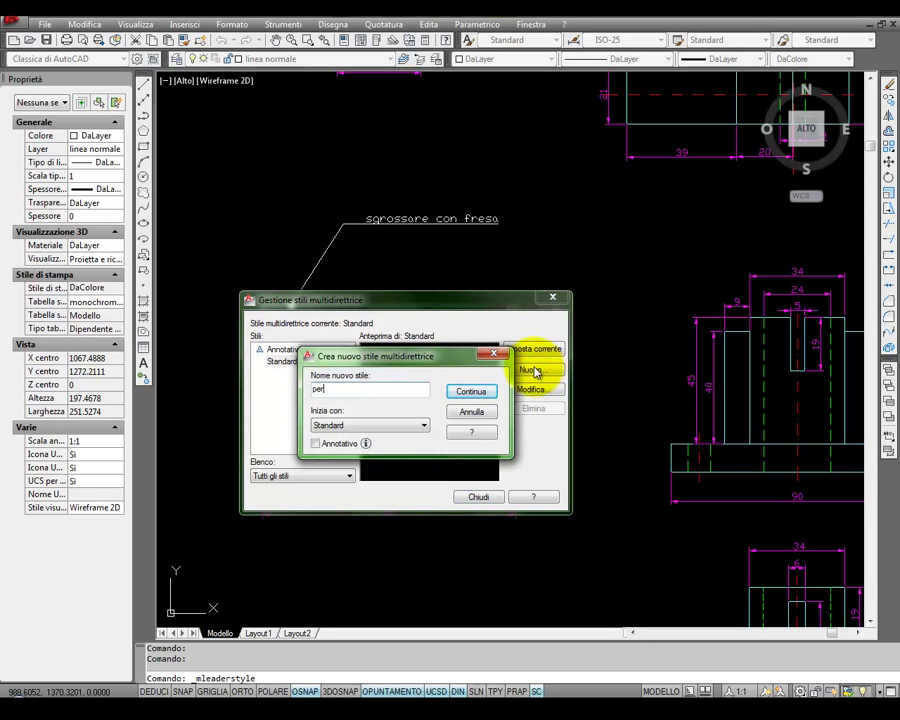
{"action": "type", "text": "sonale"}
{"action": "left_click", "coordinate": [471, 391]}
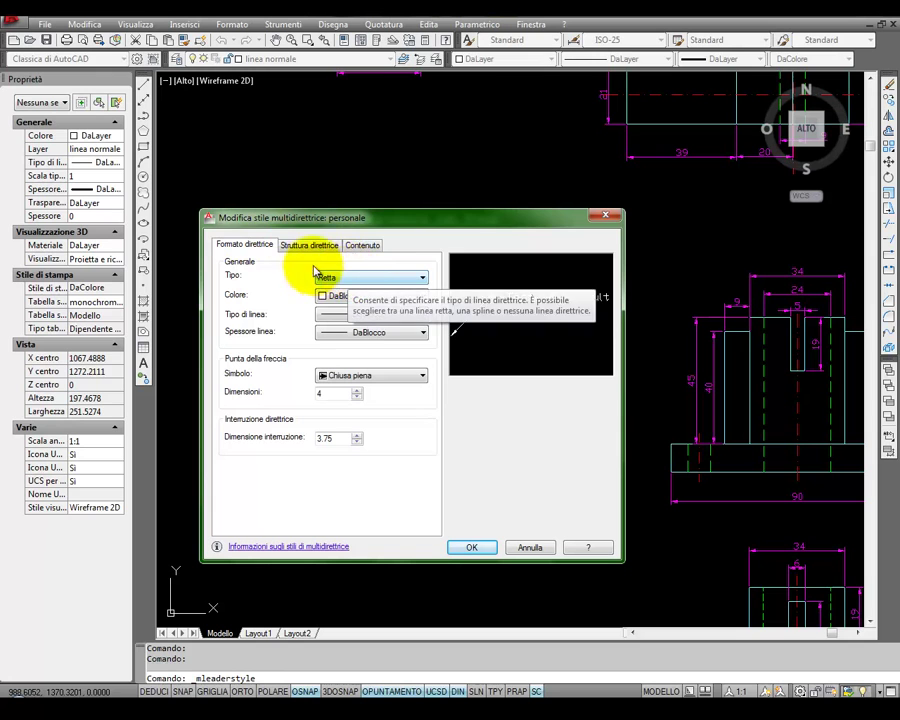
Step: Give the personale style a straight leader with a Punto piccolo arrowhead
{"action": "left_click", "coordinate": [364, 279]}
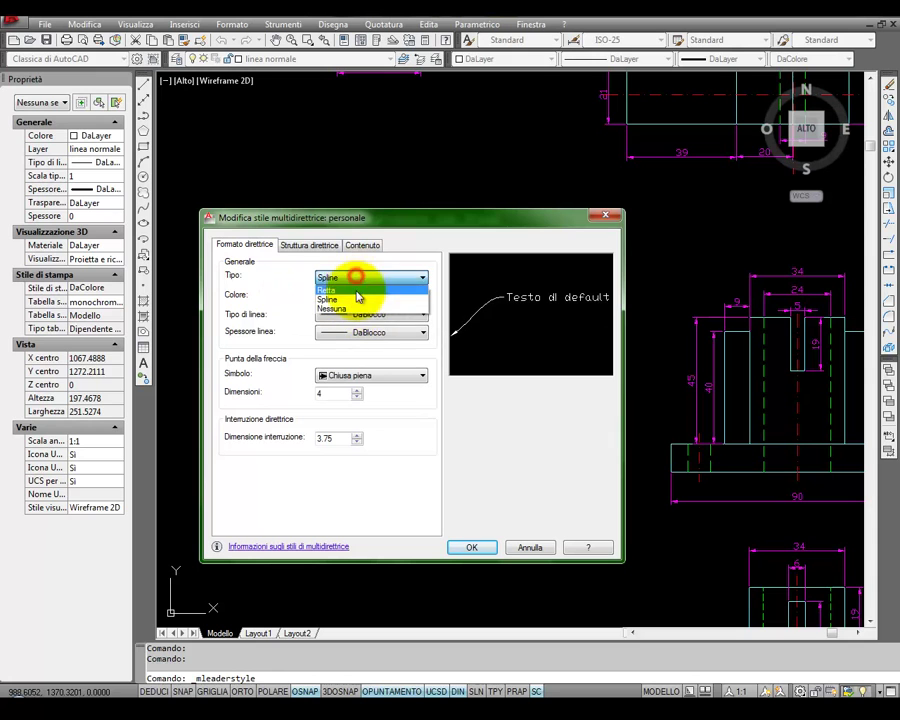
{"action": "left_click", "coordinate": [297, 326]}
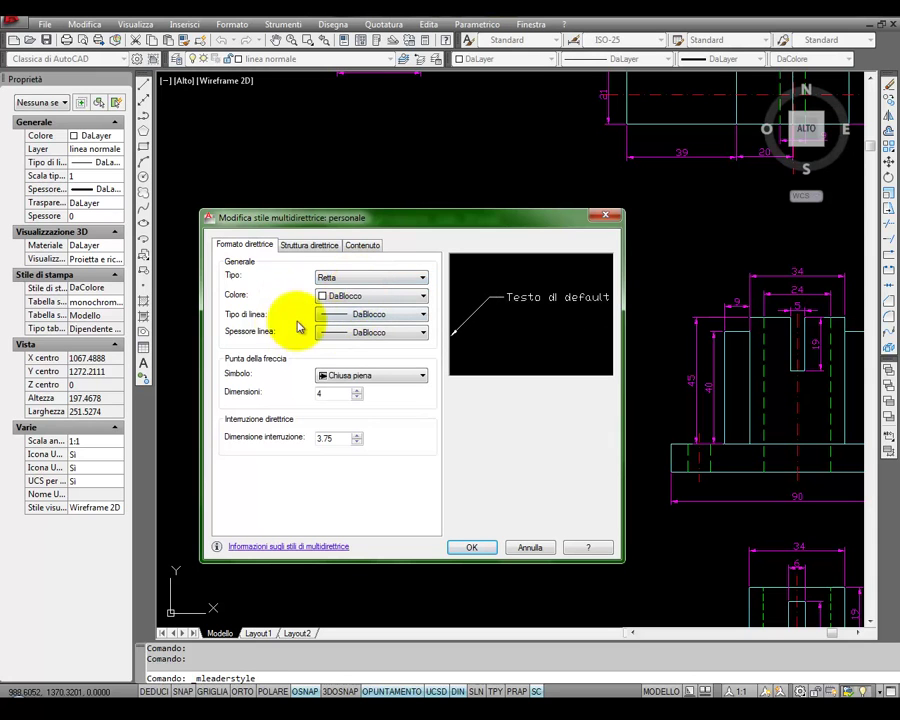
{"action": "left_click", "coordinate": [345, 376]}
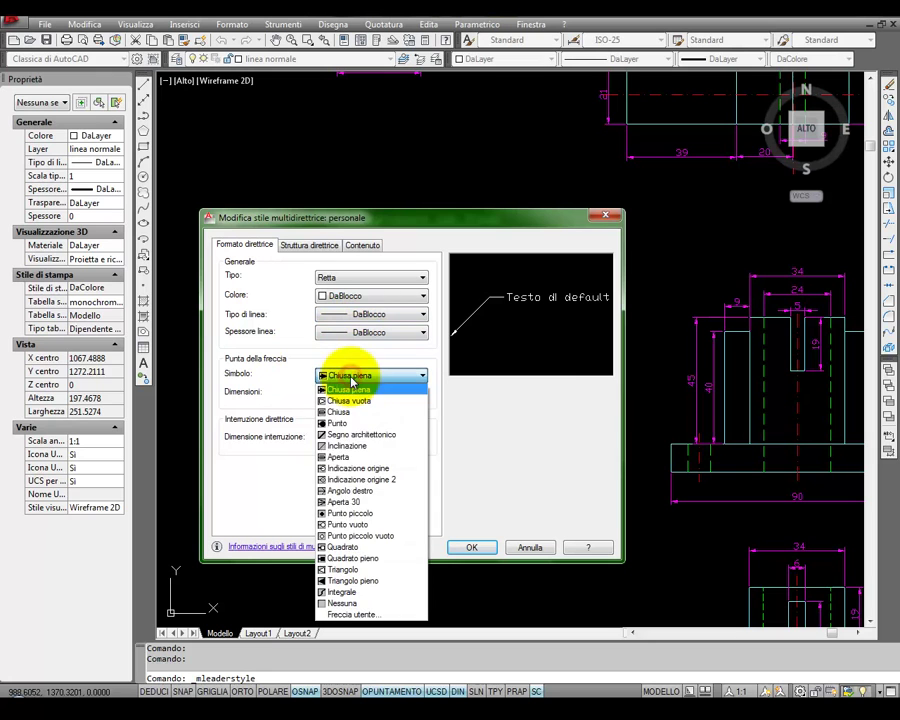
{"action": "left_click", "coordinate": [366, 514]}
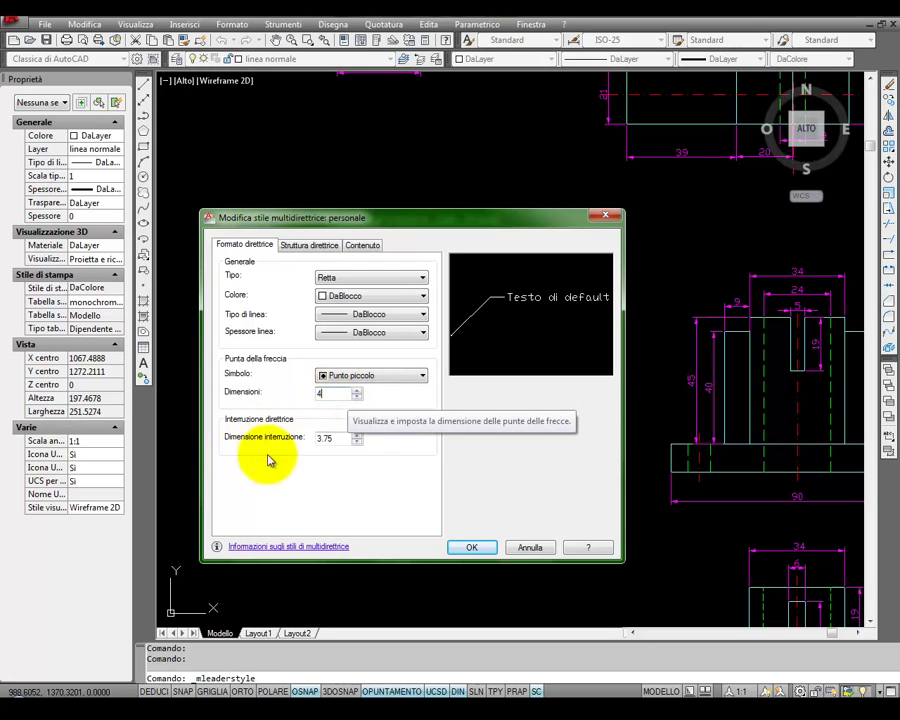
{"action": "left_click", "coordinate": [328, 246]}
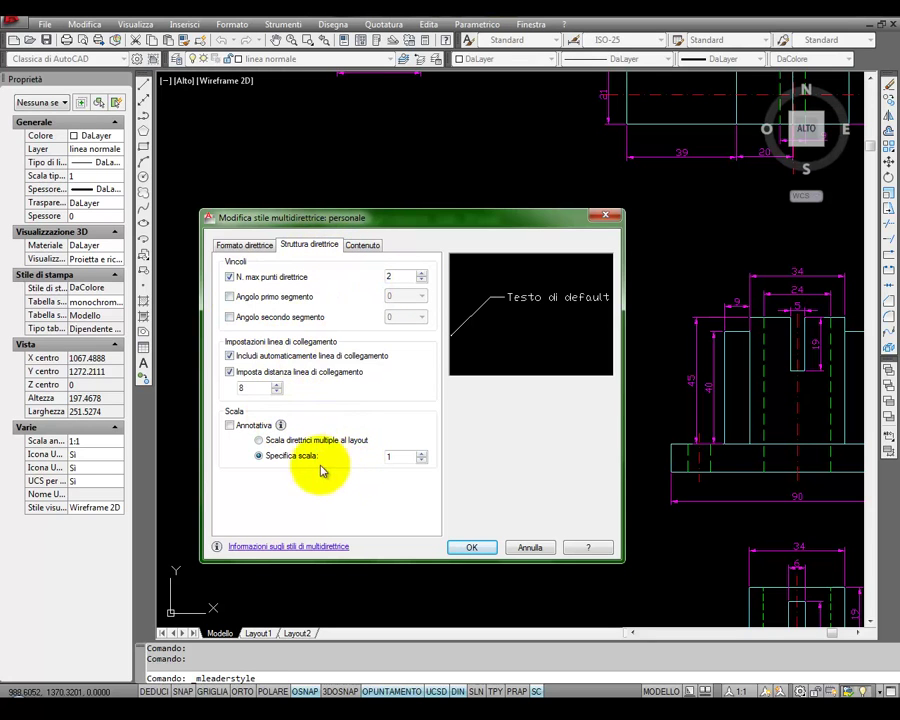
Step: Set maximum leader points to 3 and keep personale as the current multileader style
{"action": "double_click", "coordinate": [400, 456]}
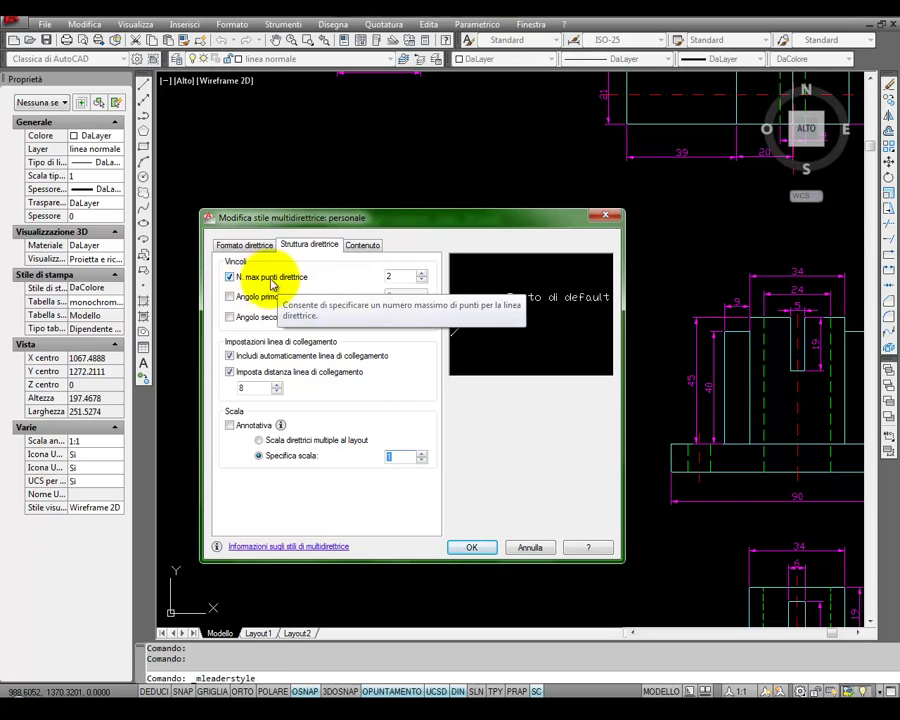
{"action": "left_click", "coordinate": [420, 274]}
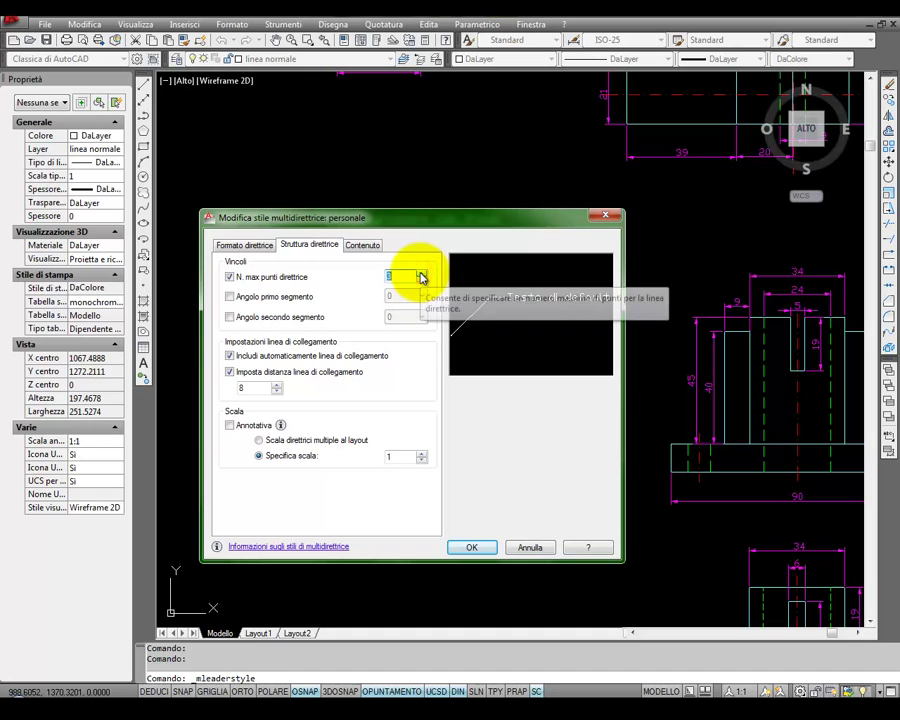
{"action": "left_click", "coordinate": [477, 548]}
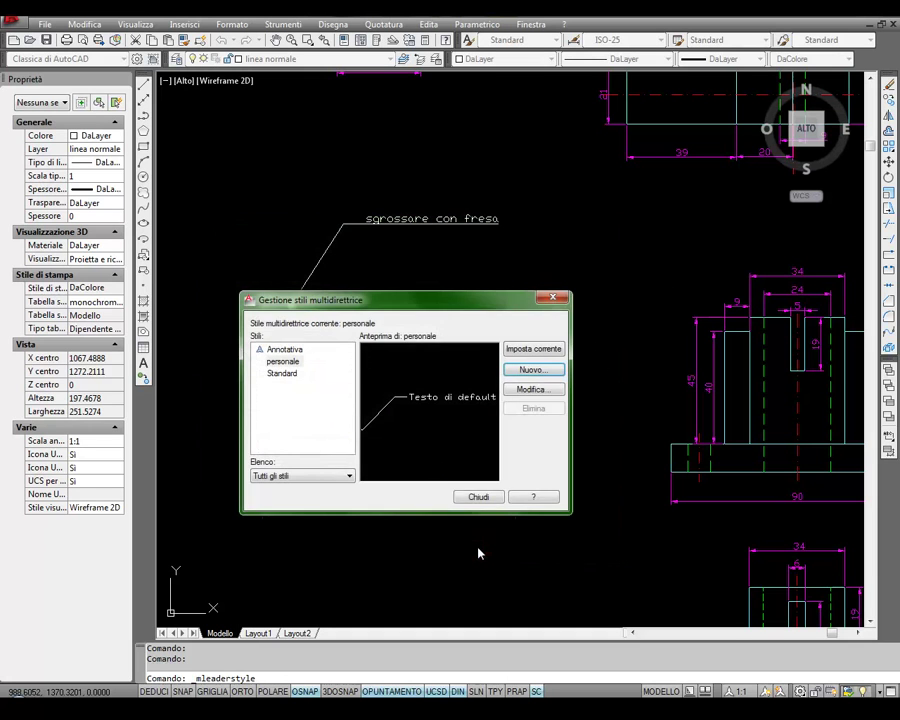
{"action": "left_click", "coordinate": [477, 497]}
Step: Window-select and erase an object, then start a new multileader from Quotatura
{"action": "left_click", "coordinate": [447, 165]}
{"action": "left_click", "coordinate": [489, 100]}
{"action": "key", "text": "Delete"}
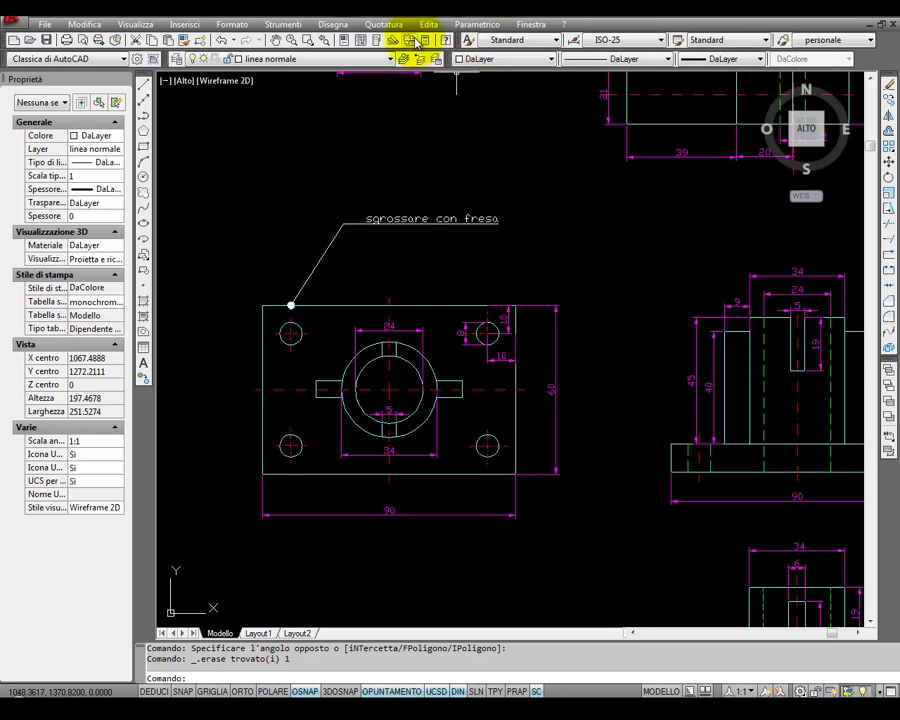
{"action": "left_click", "coordinate": [384, 24]}
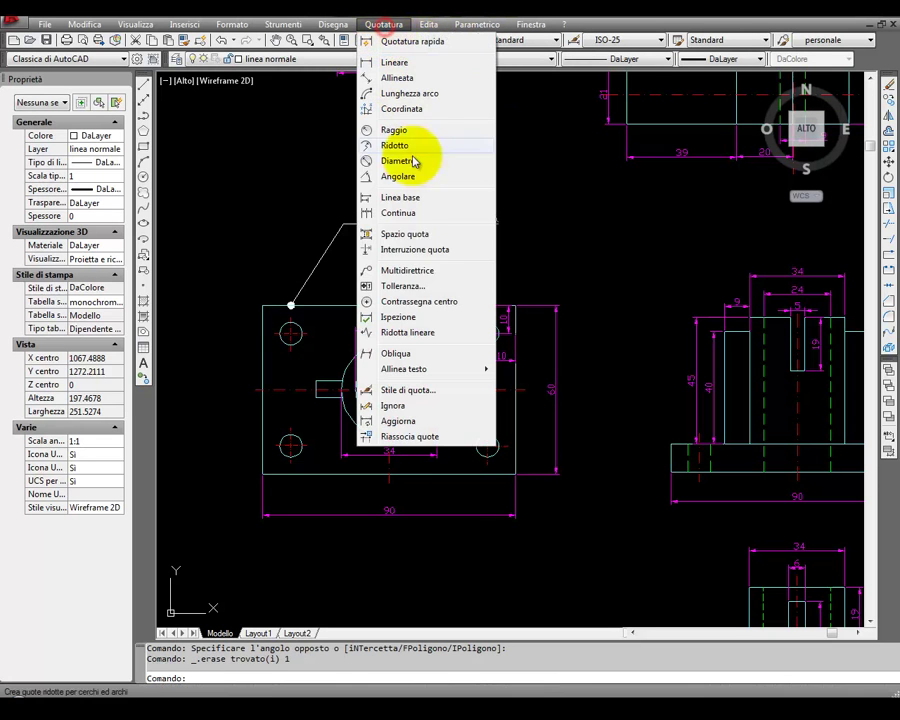
{"action": "left_click", "coordinate": [418, 271]}
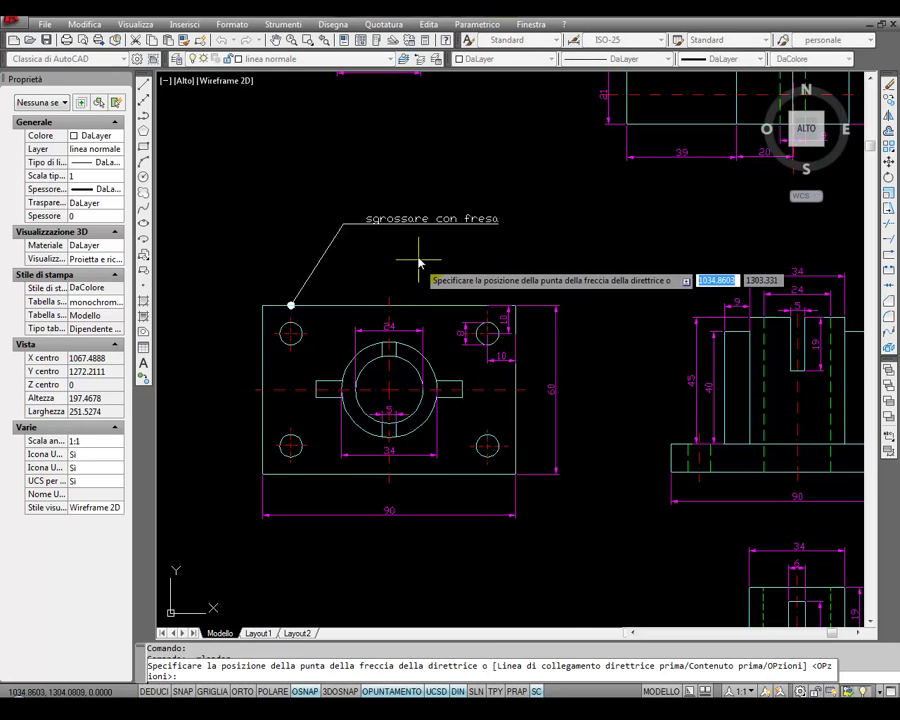